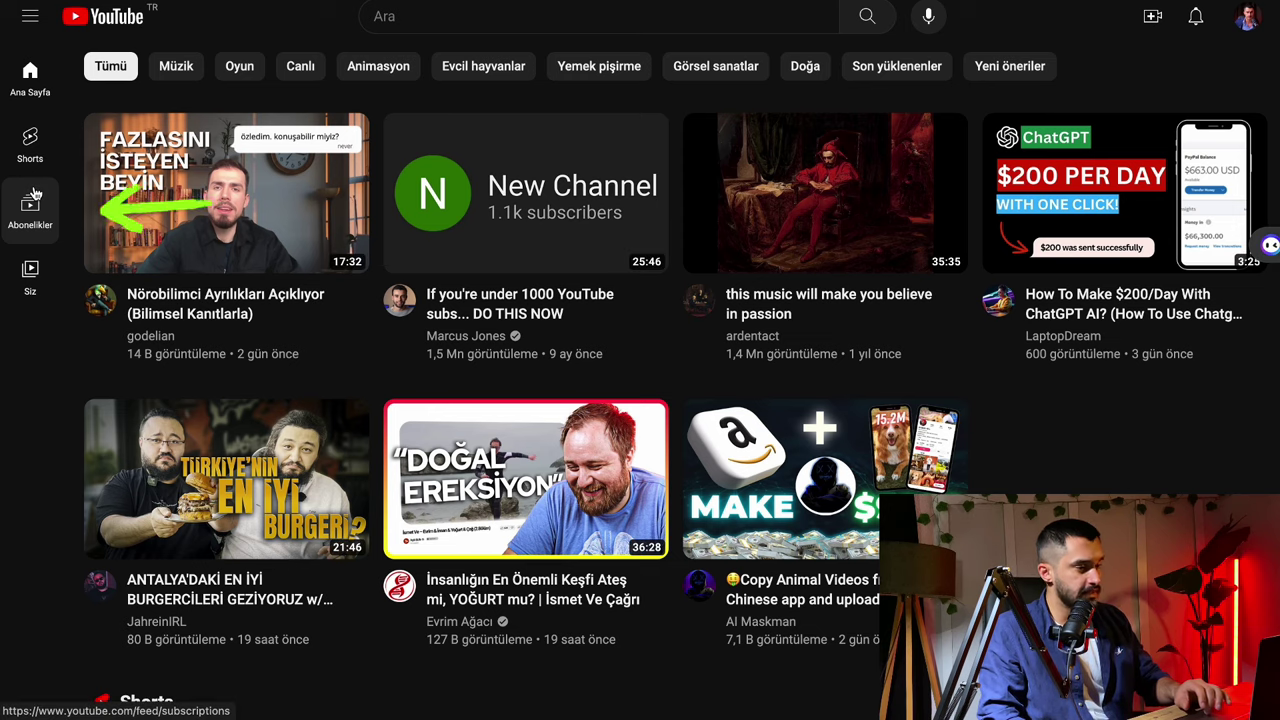
Open the YouTube subscriptions feed and browse its latest videos and Shorts.
left_click(33, 195)
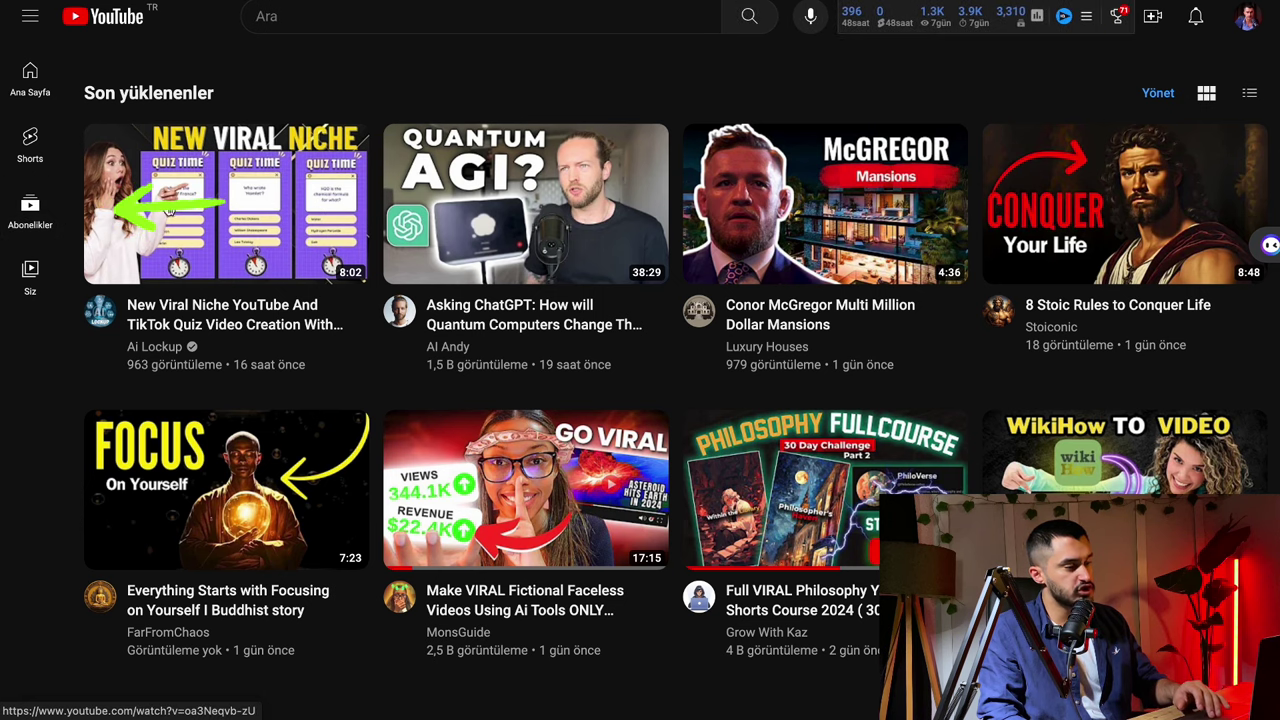
scroll(250, 586, "down", 6)
scroll(250, 586, "down", 3)
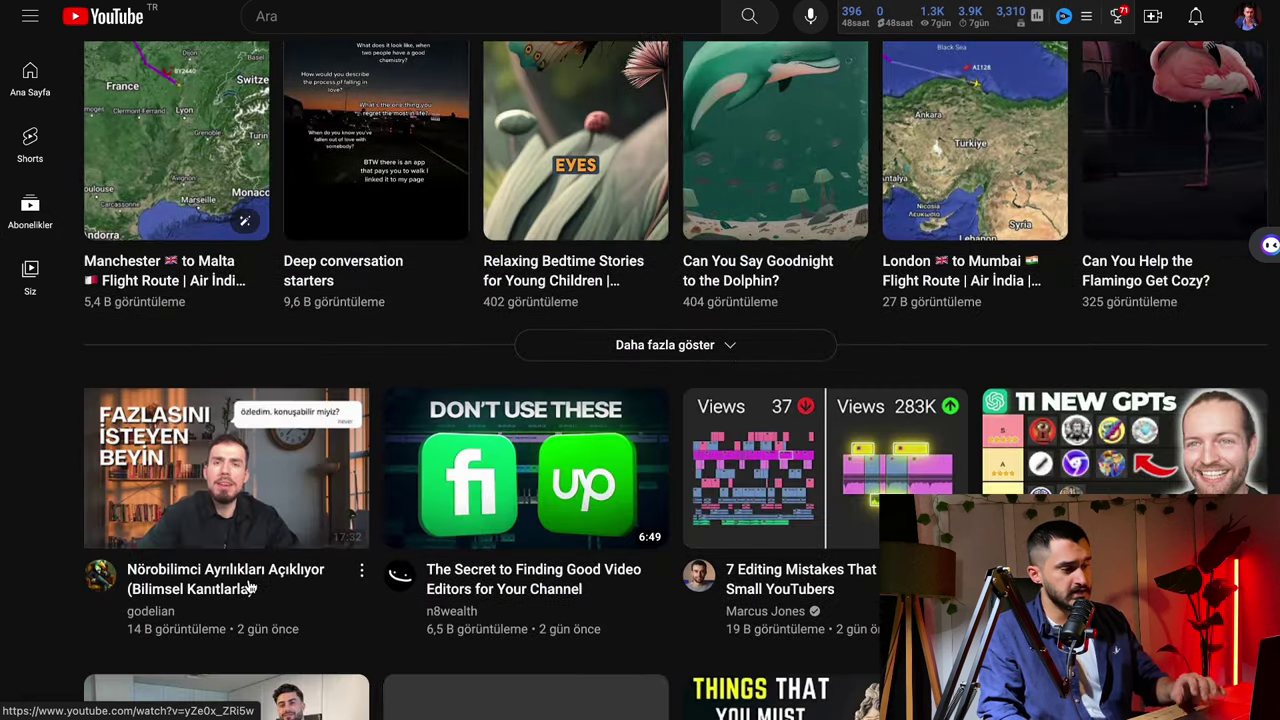
scroll(474, 443, "up", 9)
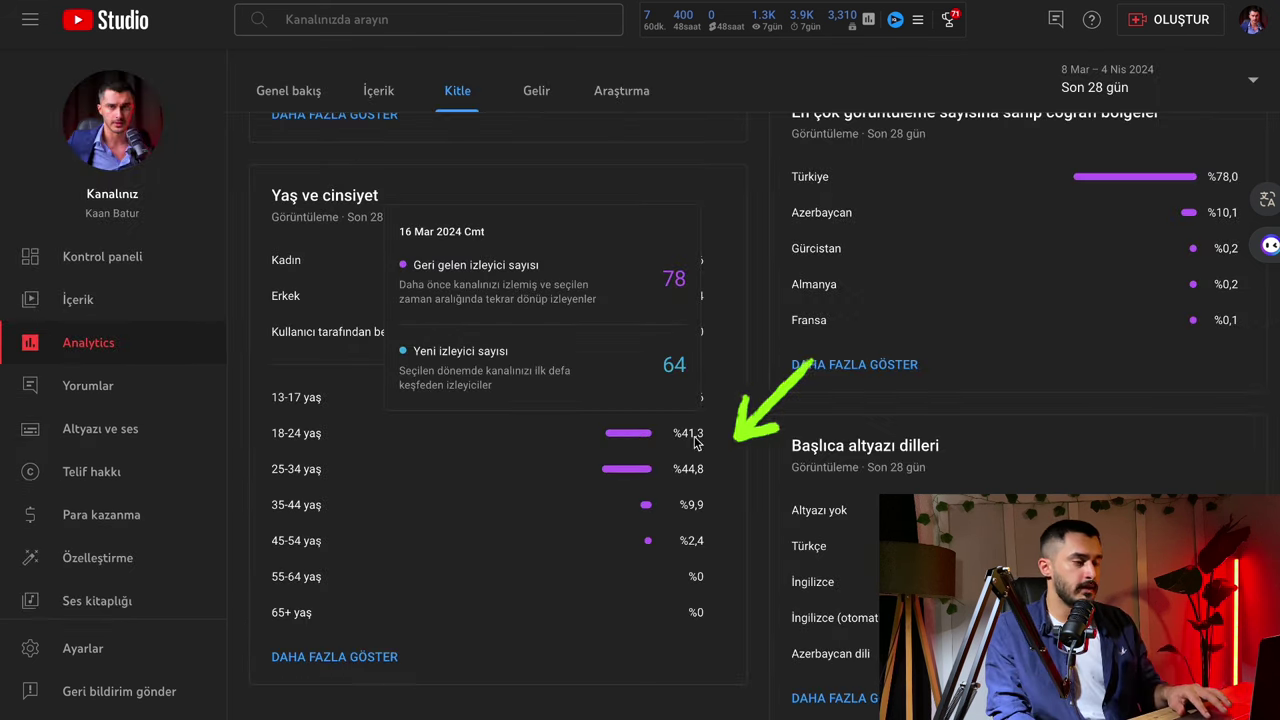
Review the channel's audience analytics for the last 28 days, including viewer ages and returning versus new viewers.
scroll(740, 380, "up", 10)
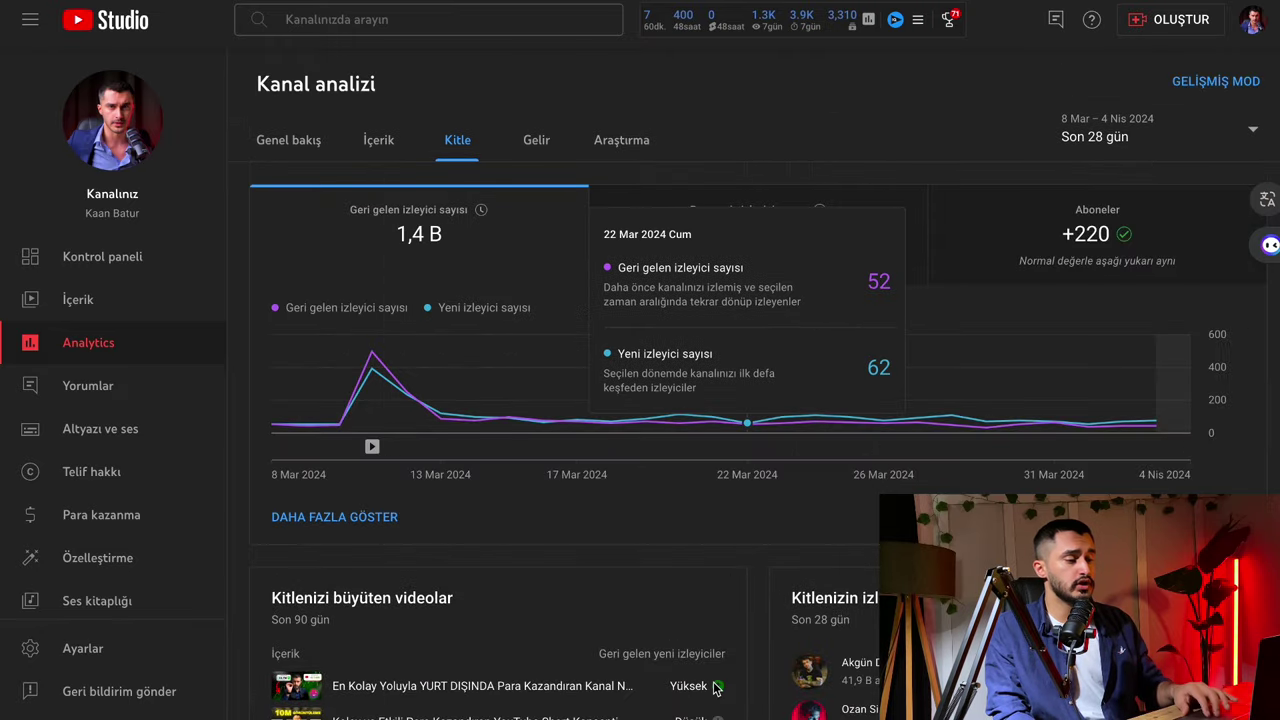
scroll(714, 686, "down", 8)
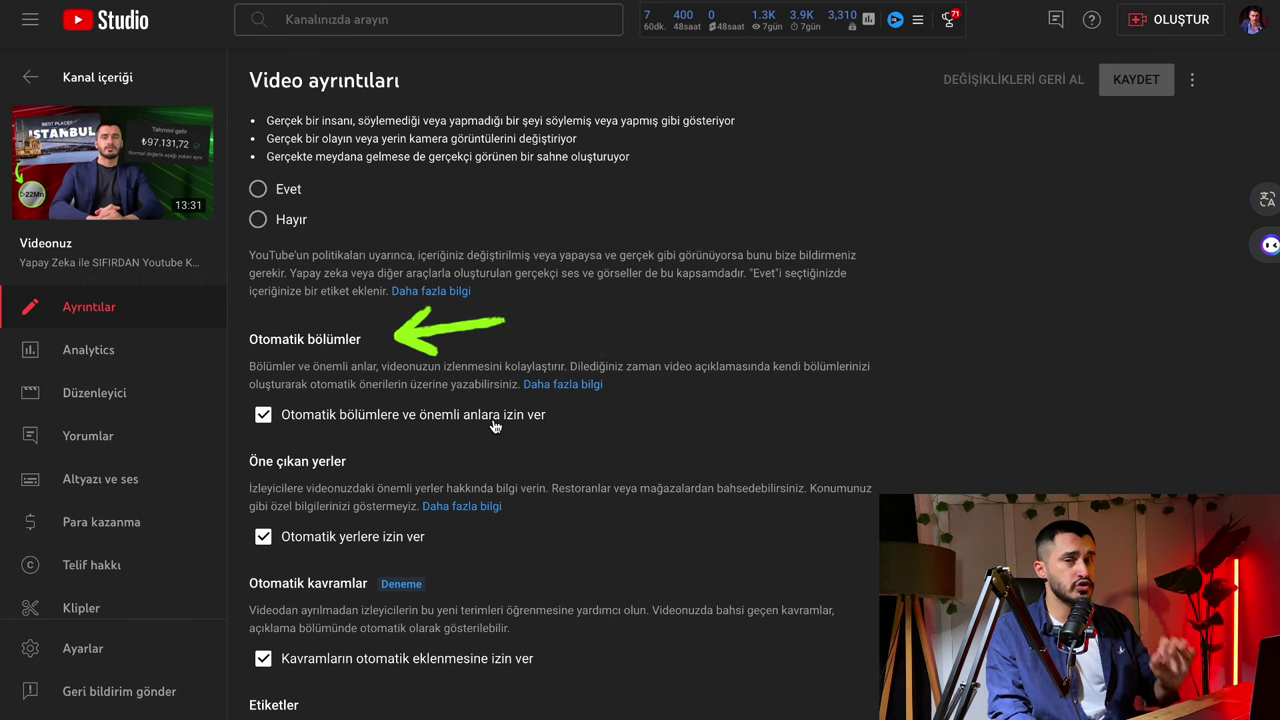
Examine the chapter timestamps in the video's description and the automatic chapters setting in its details.
scroll(615, 405, "up", 15)
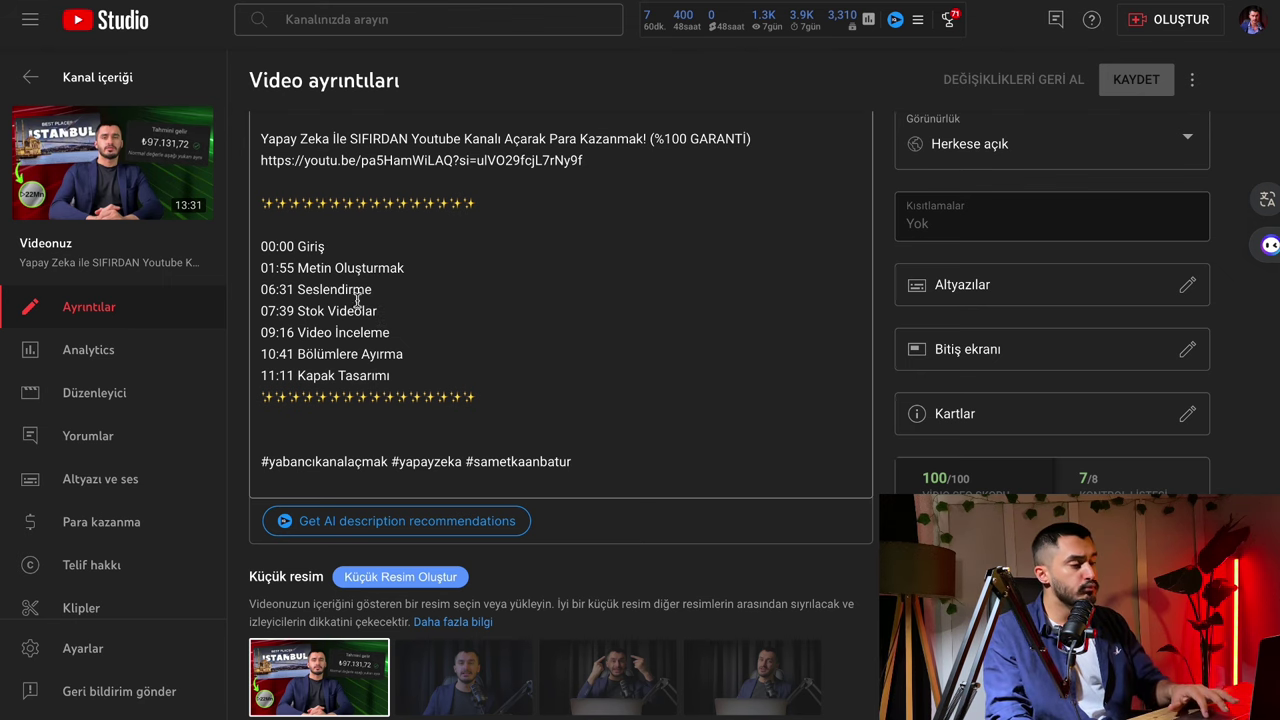
left_click(156, 152)
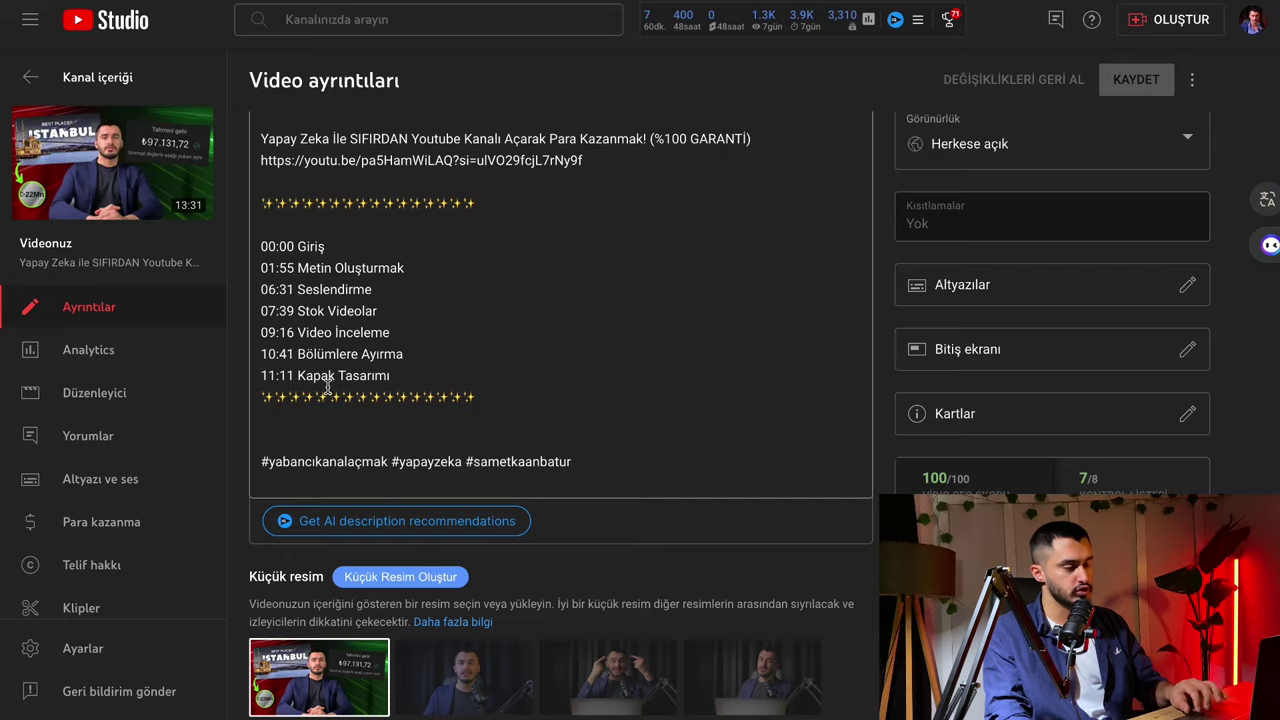
scroll(330, 385, "down", 10)
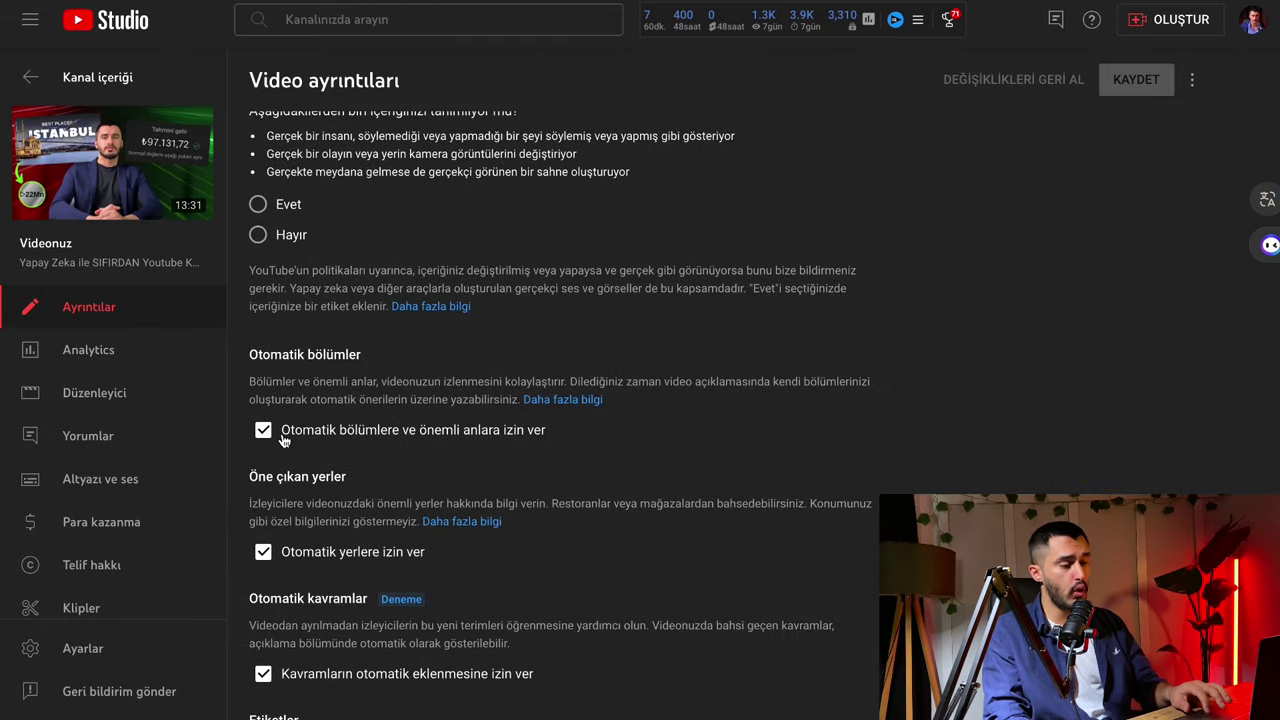
scroll(300, 420, "up", 10)
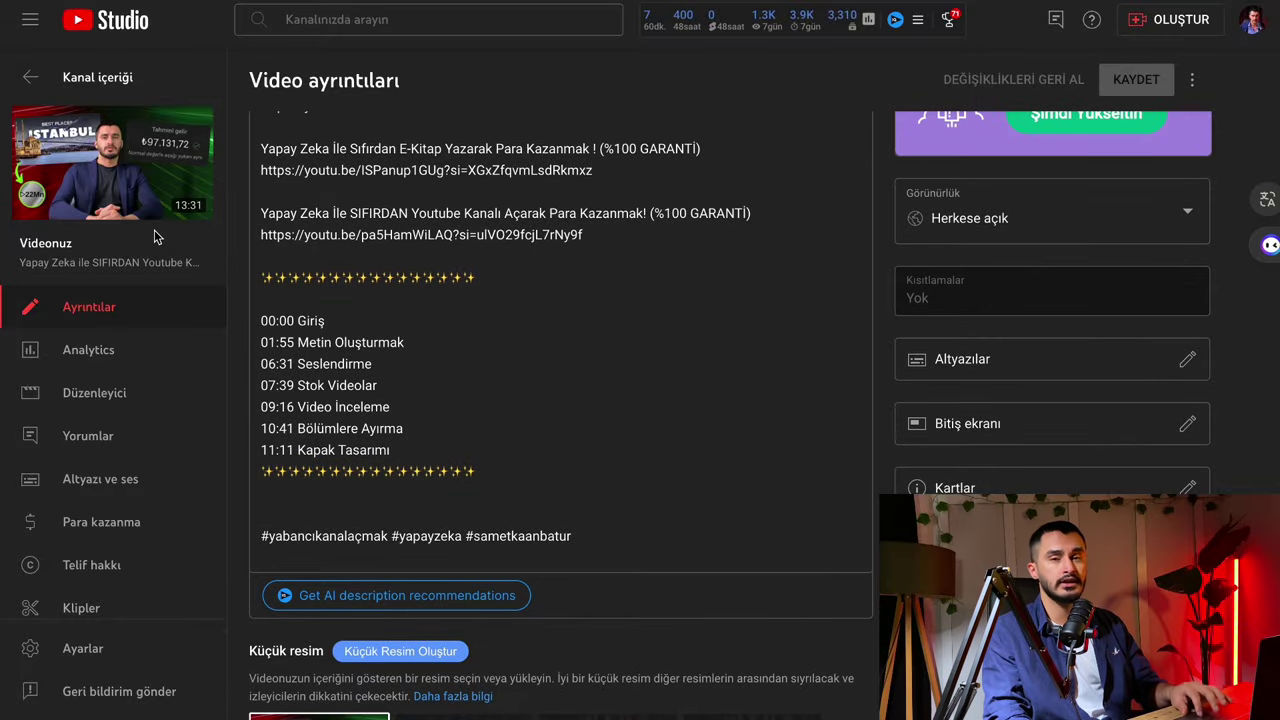
scroll(459, 334, "down", 2)
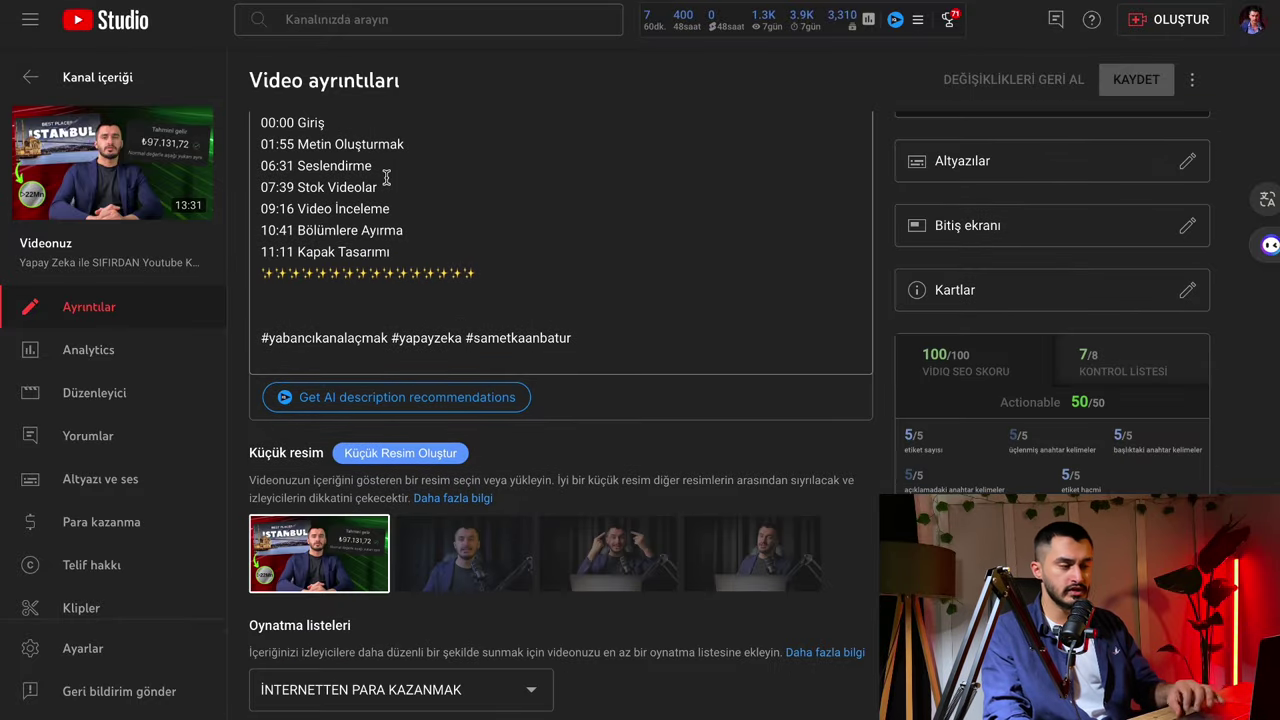
scroll(428, 385, "down", 15)
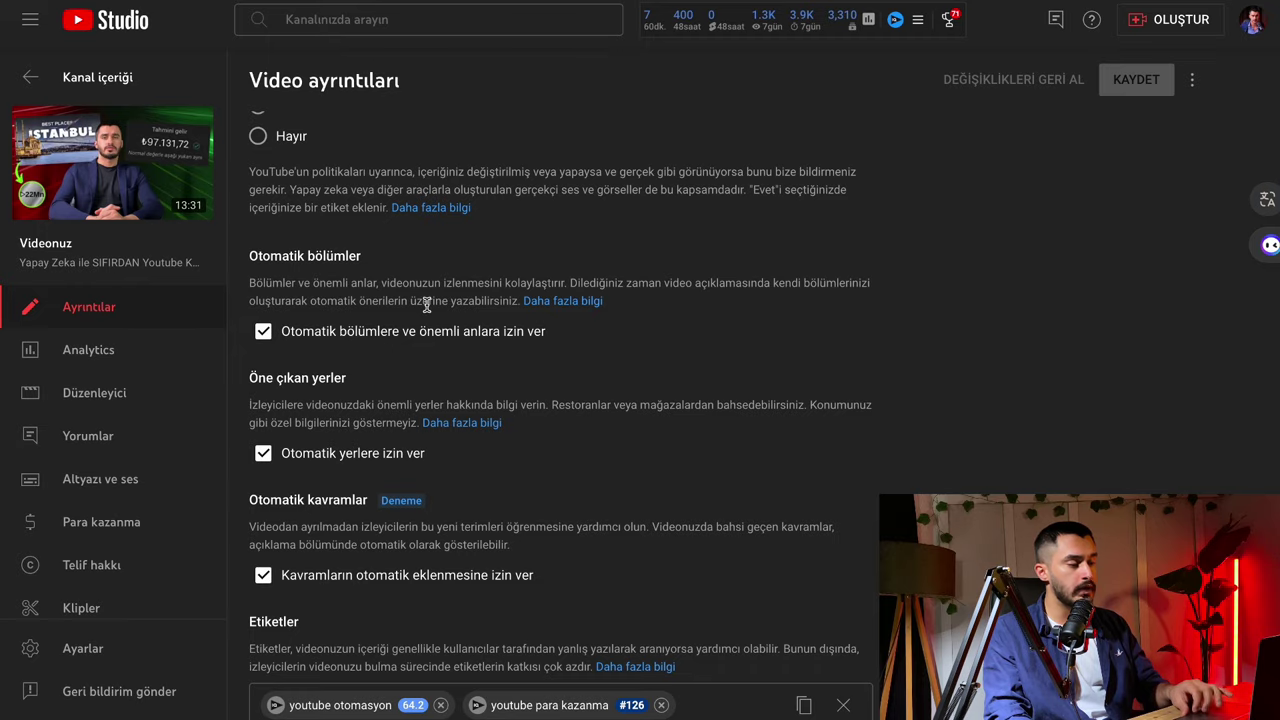
scroll(427, 305, "up", 15)
scroll(427, 305, "down", 6)
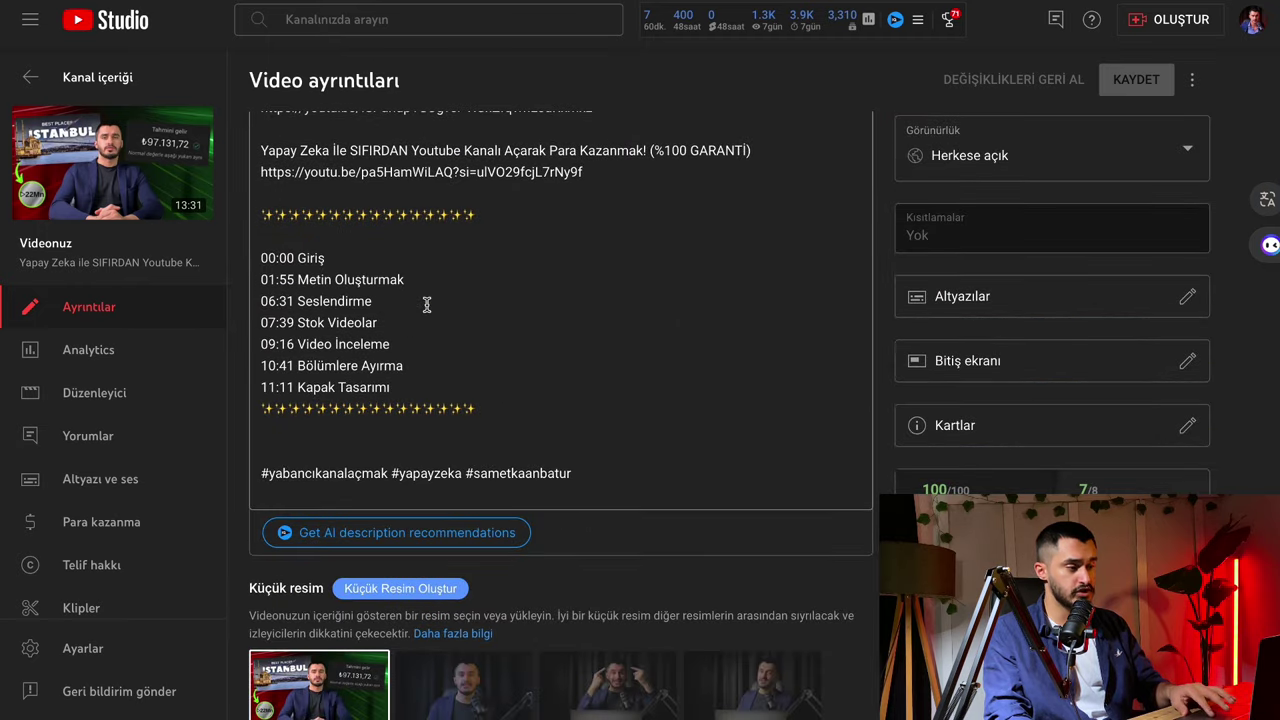
scroll(553, 421, "down", 20)
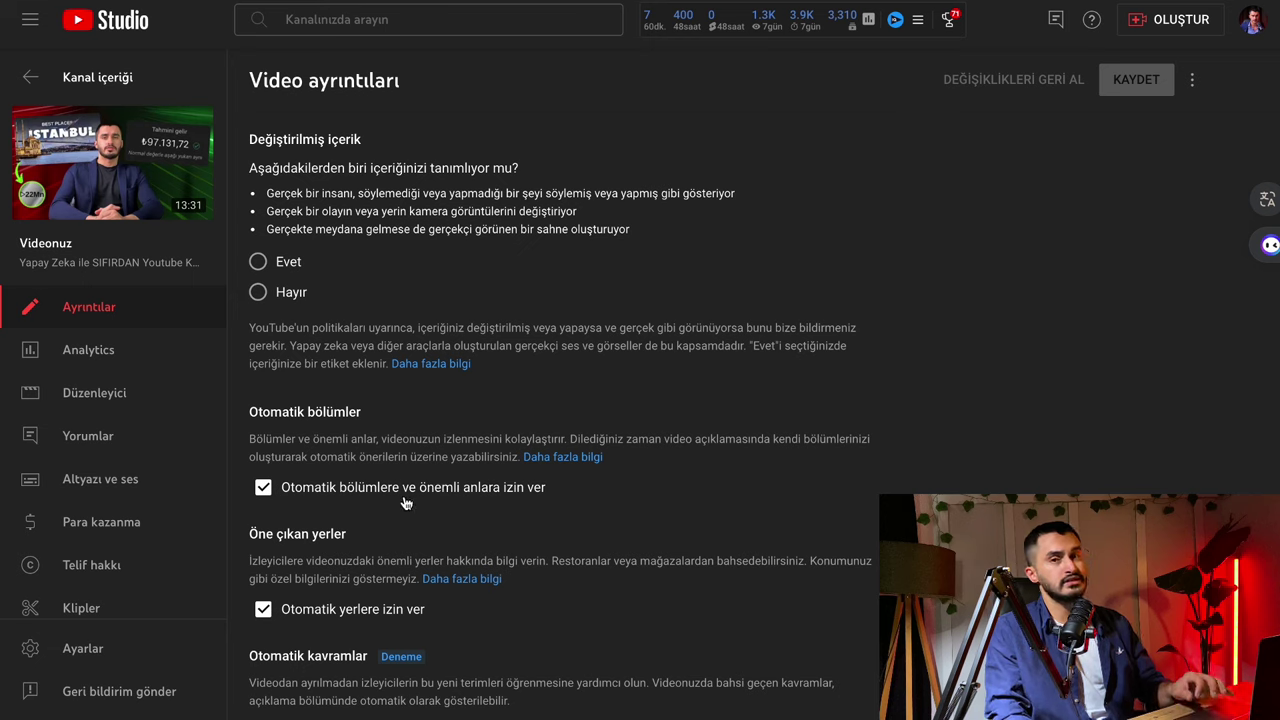
Choose "Creative Commons - Atıf" as the video's license.
scroll(427, 490, "down", 9)
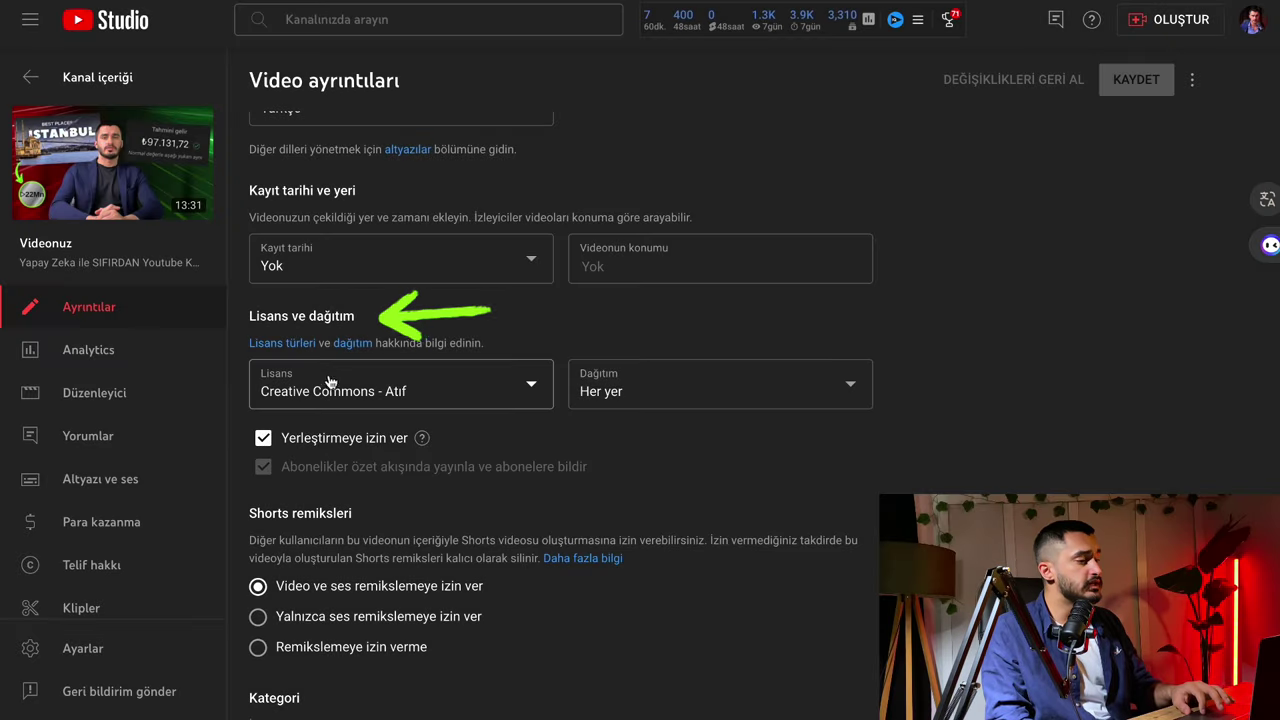
left_click(412, 391)
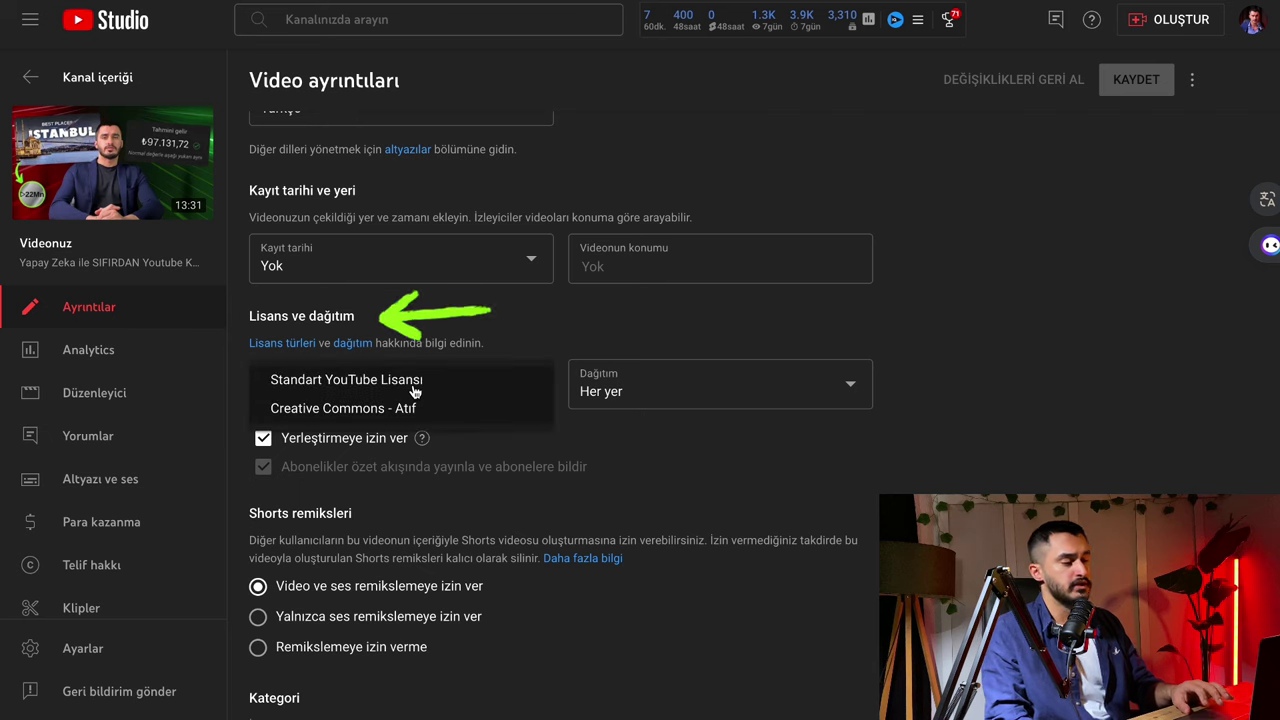
left_click(451, 409)
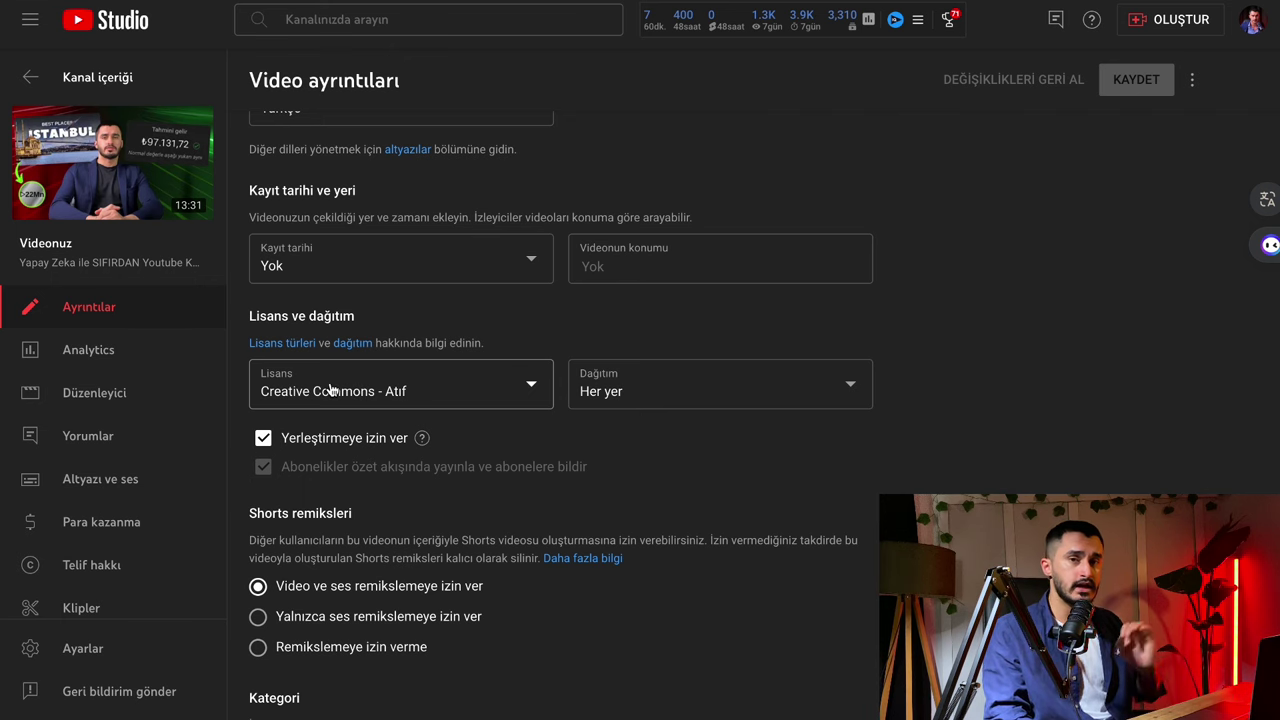
left_click(331, 389)
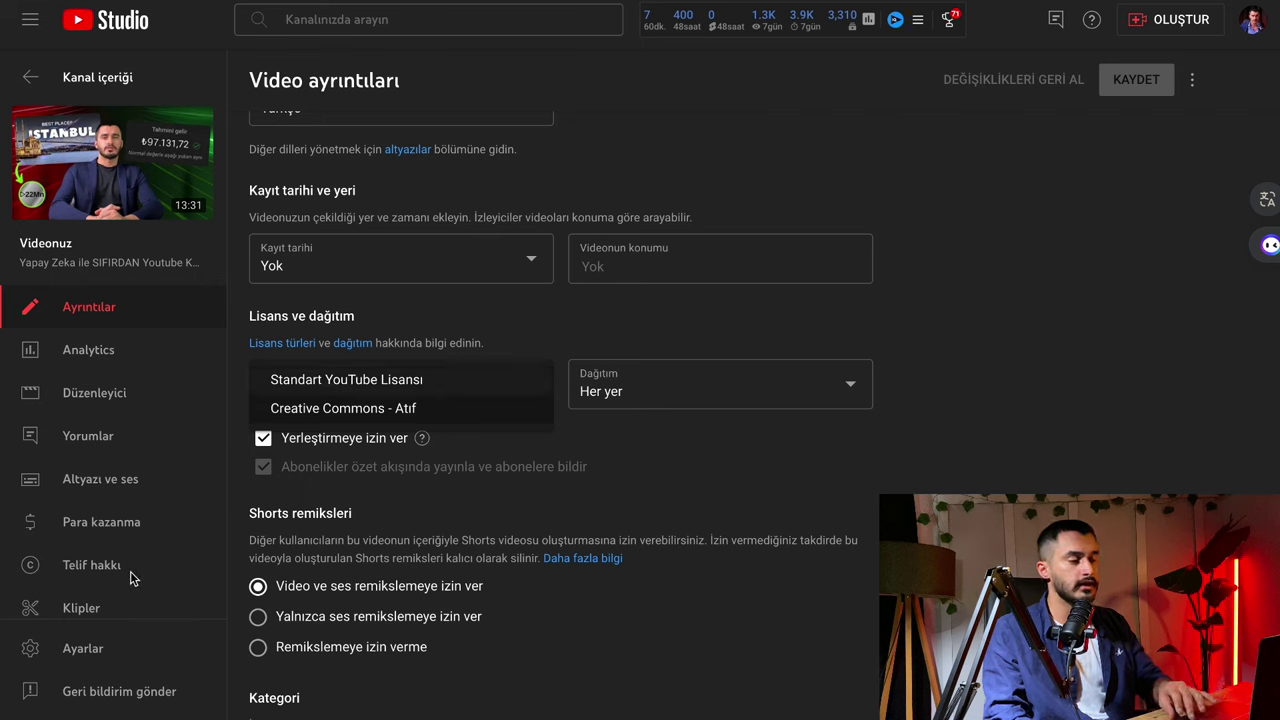
left_click(266, 412)
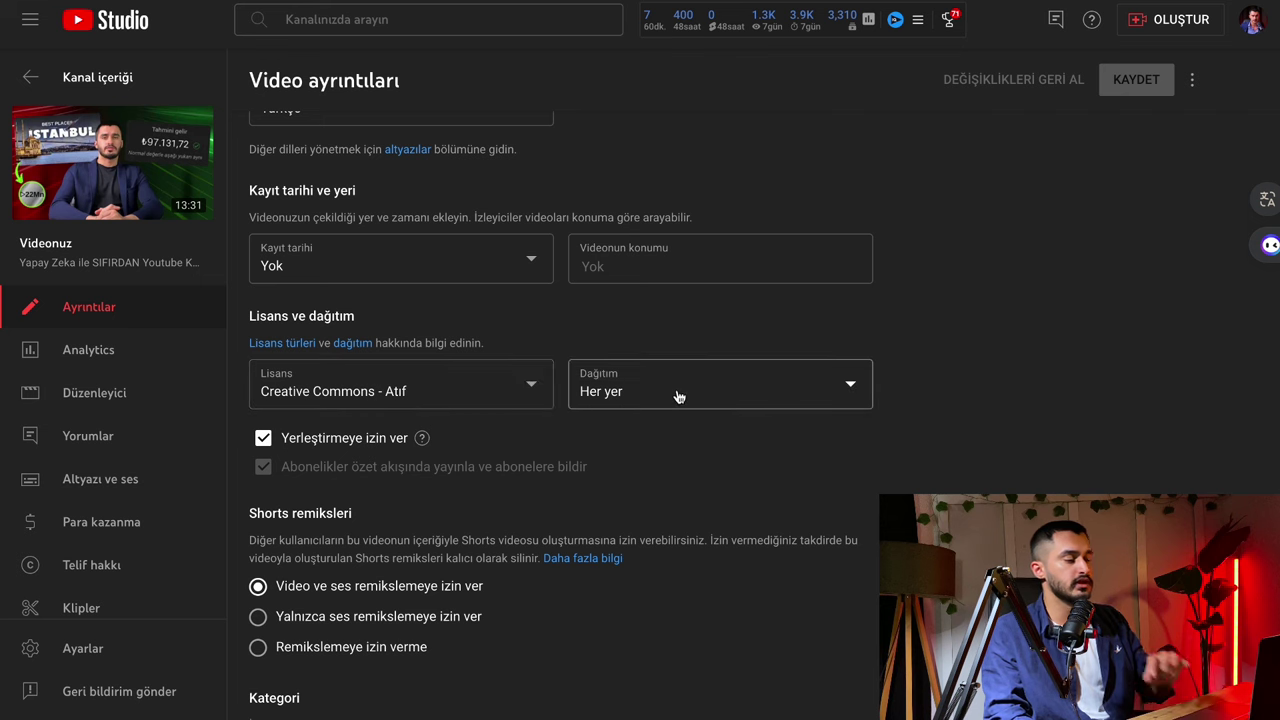
Choose "Türkçe" as the video language.
scroll(655, 457, "up", 3)
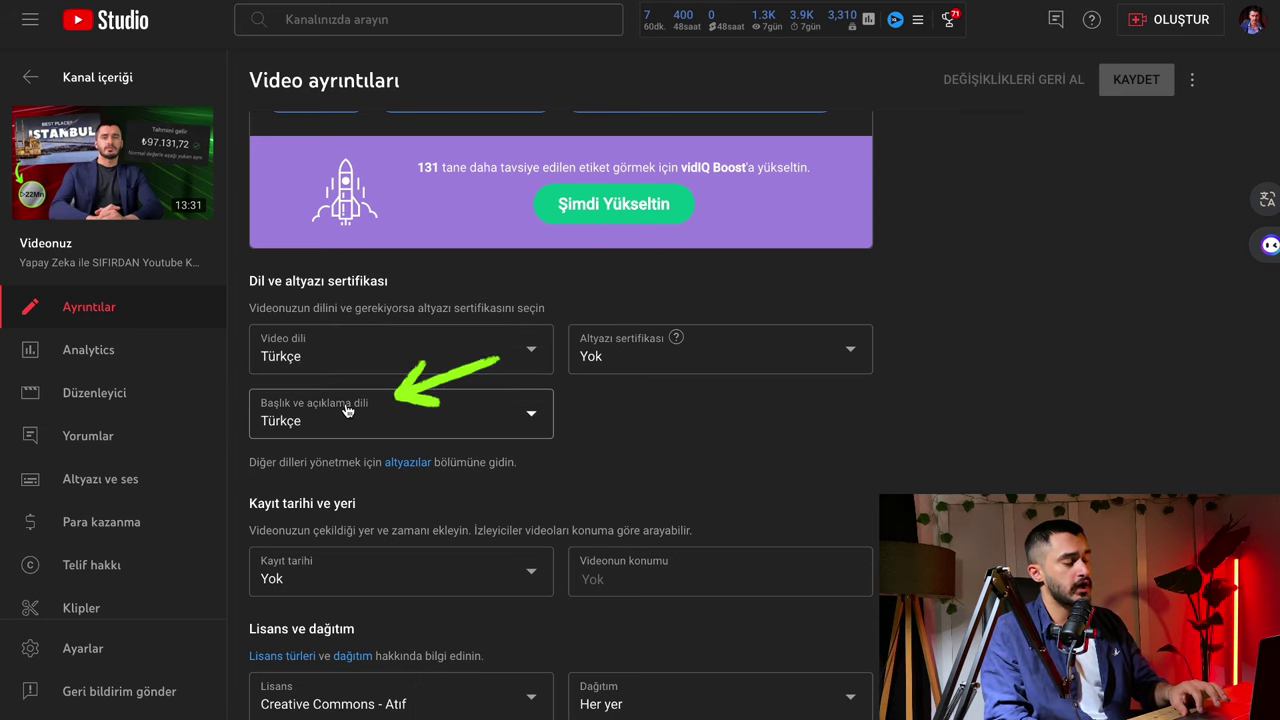
left_click(350, 357)
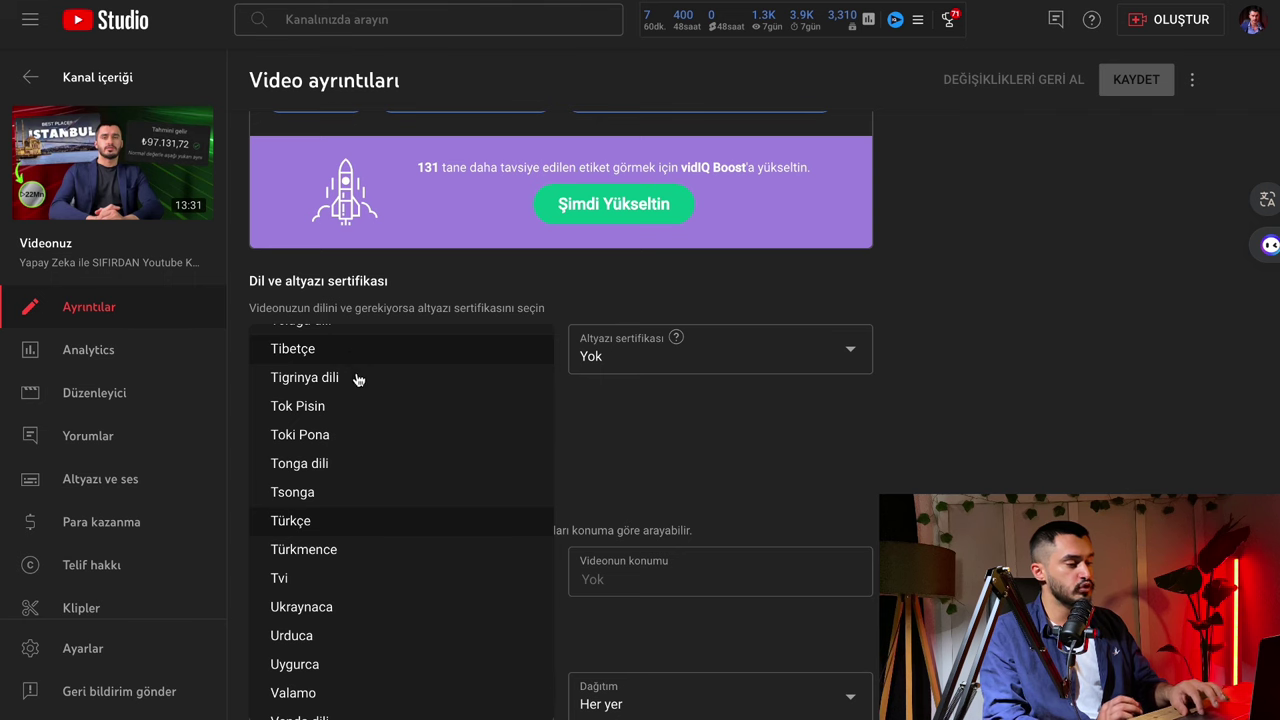
left_click(393, 520)
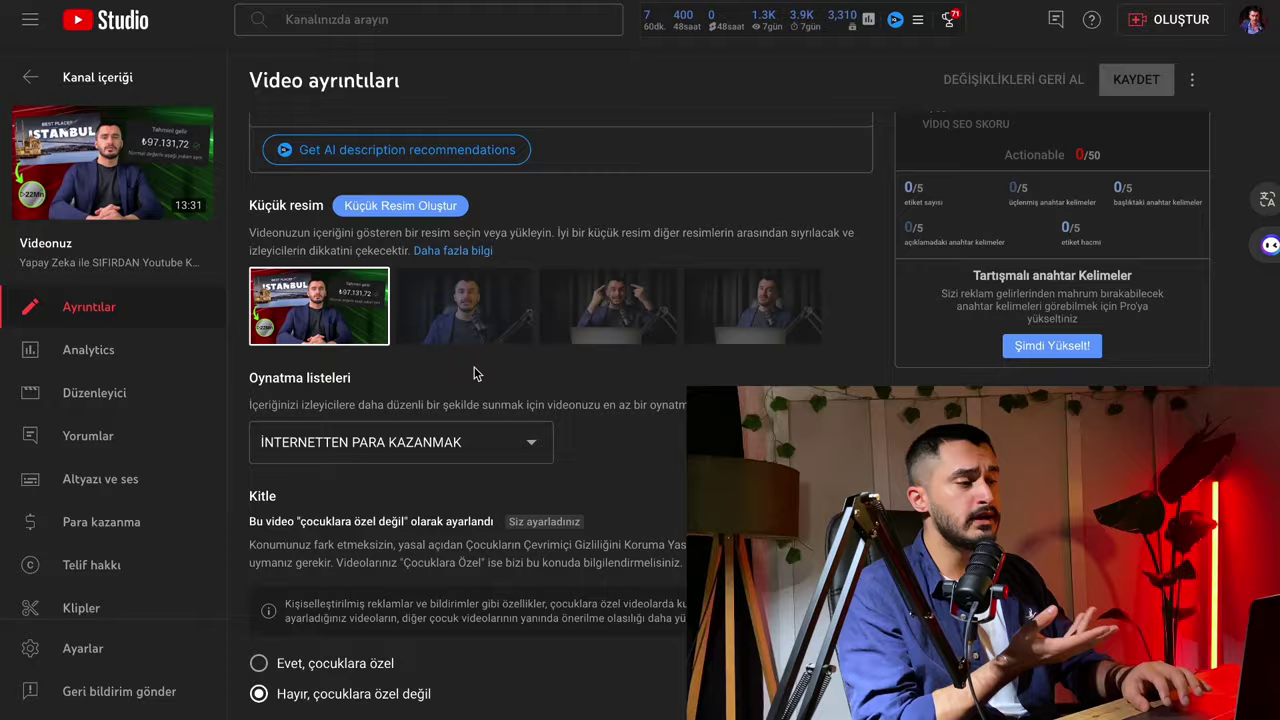
Review the video's made-for-kids audience, paid promotion and altered content settings.
scroll(477, 371, "down", 5)
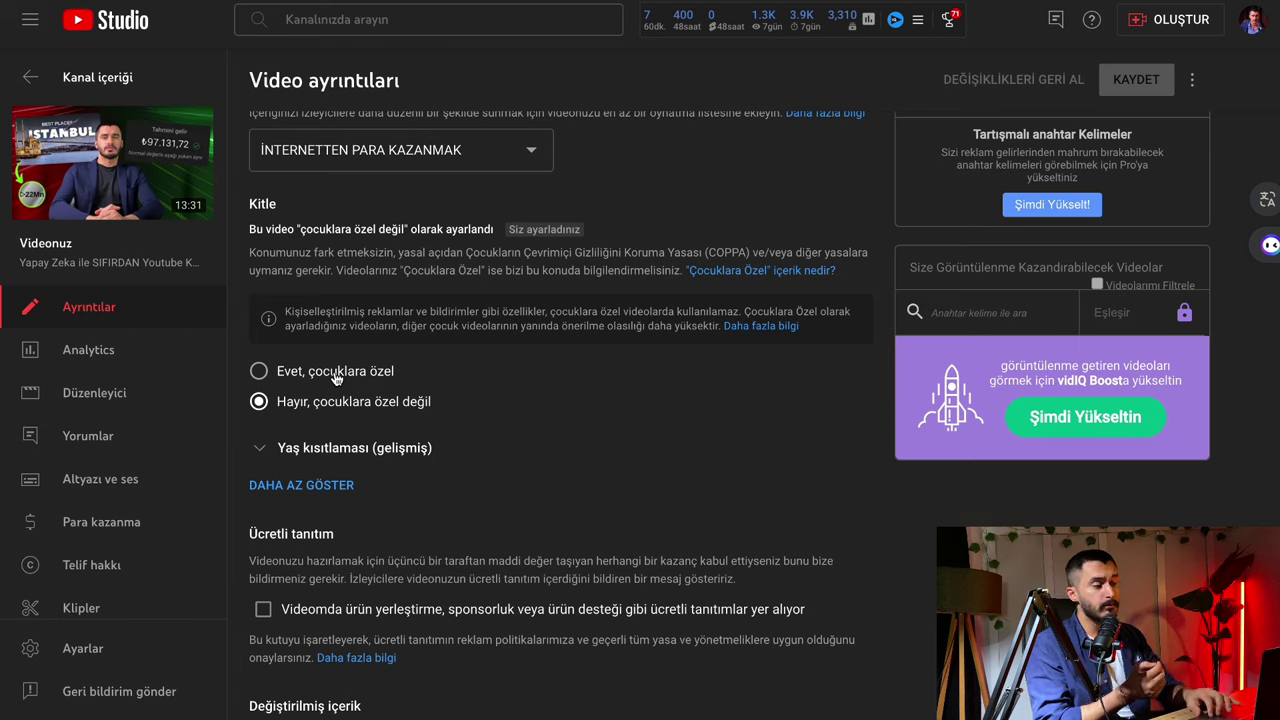
scroll(494, 431, "down", 1)
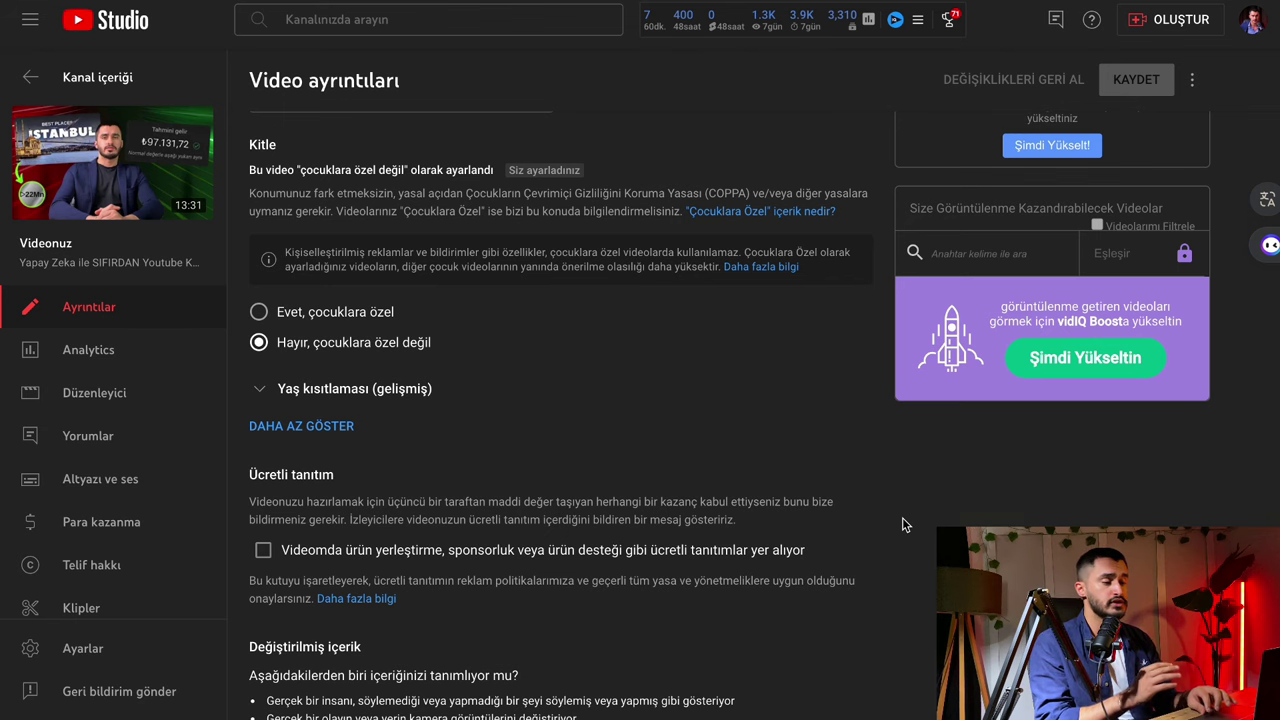
scroll(914, 531, "down", 2)
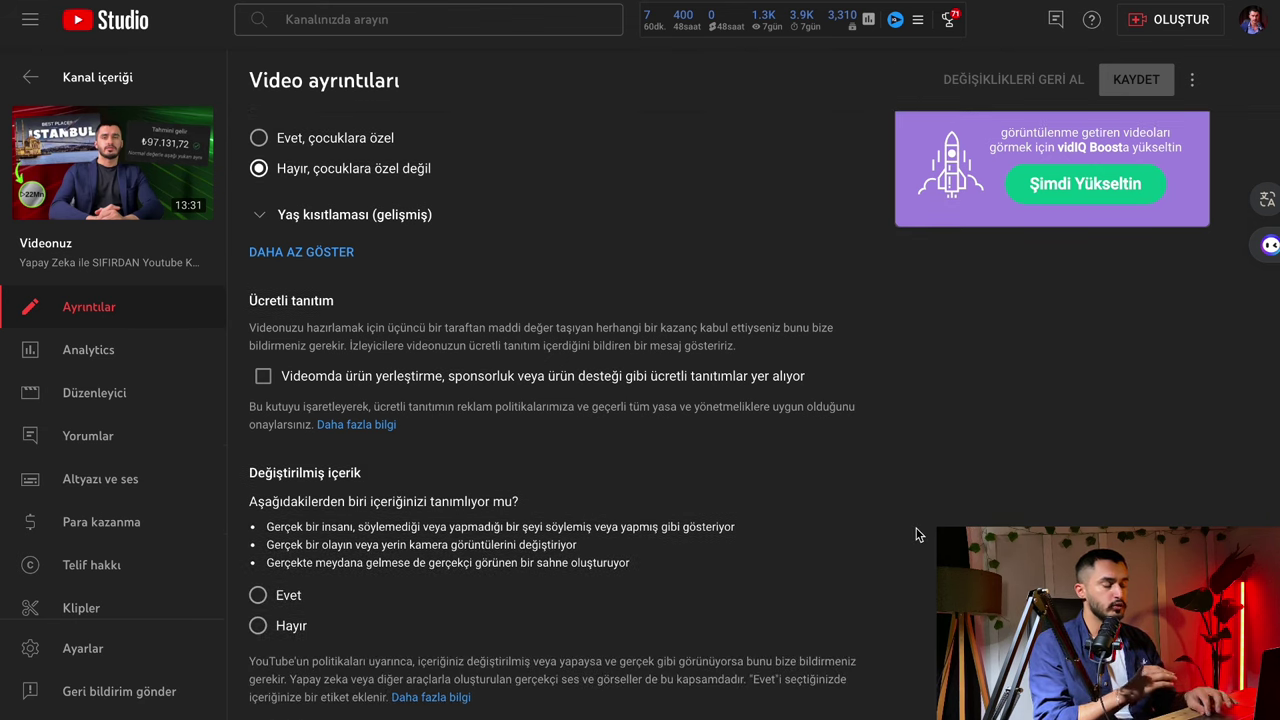
scroll(914, 534, "down", 1)
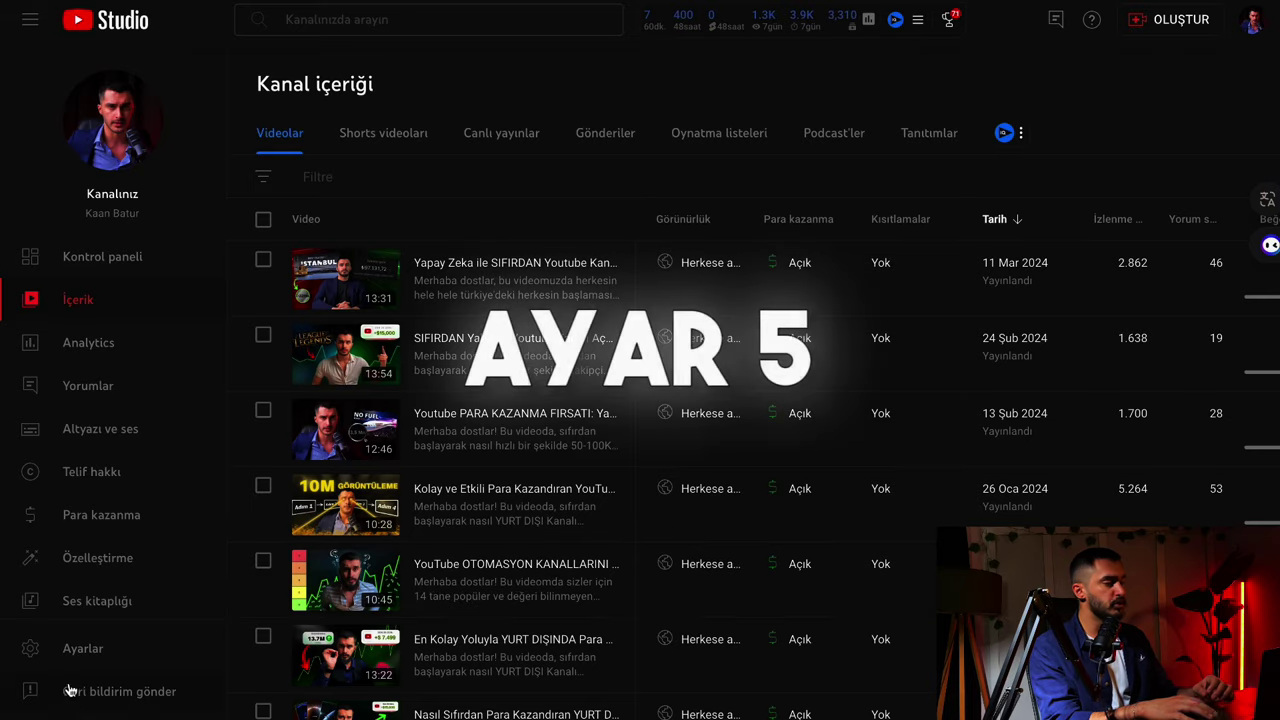
Open the channel's feature eligibility settings and expand "Standart özellikler" to view its features and requirements.
left_click(76, 651)
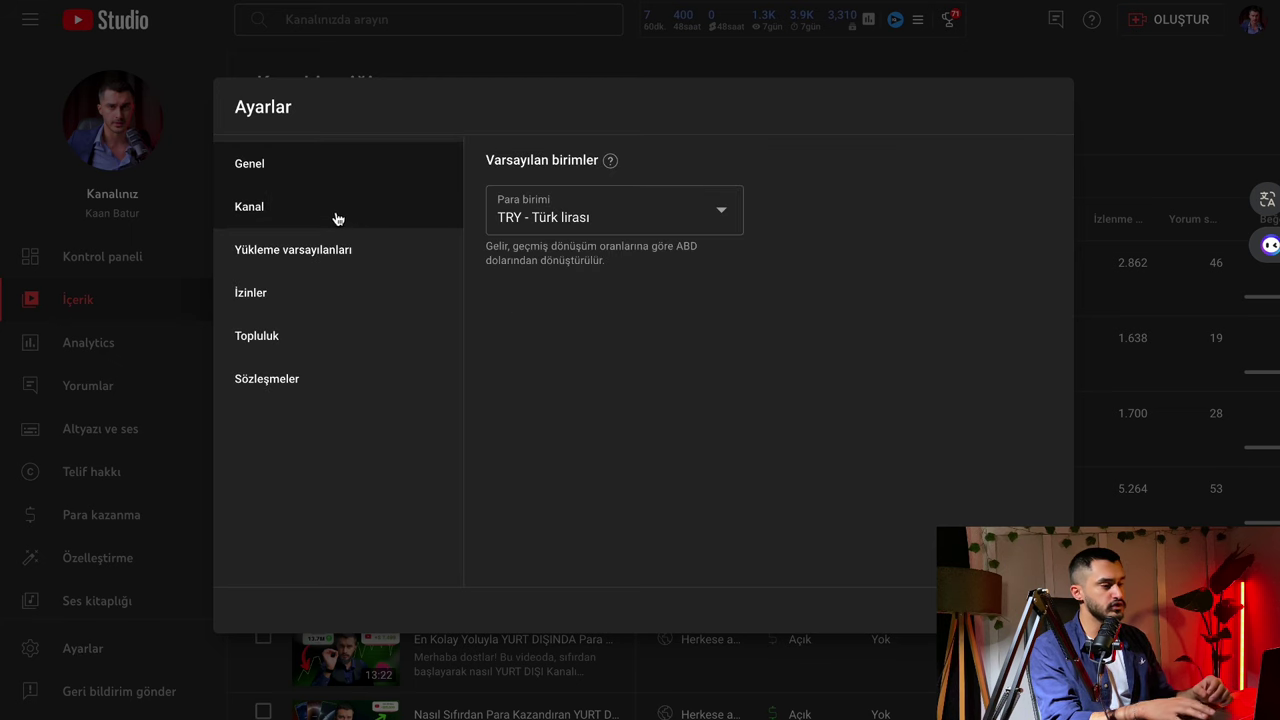
left_click(337, 218)
left_click(758, 171)
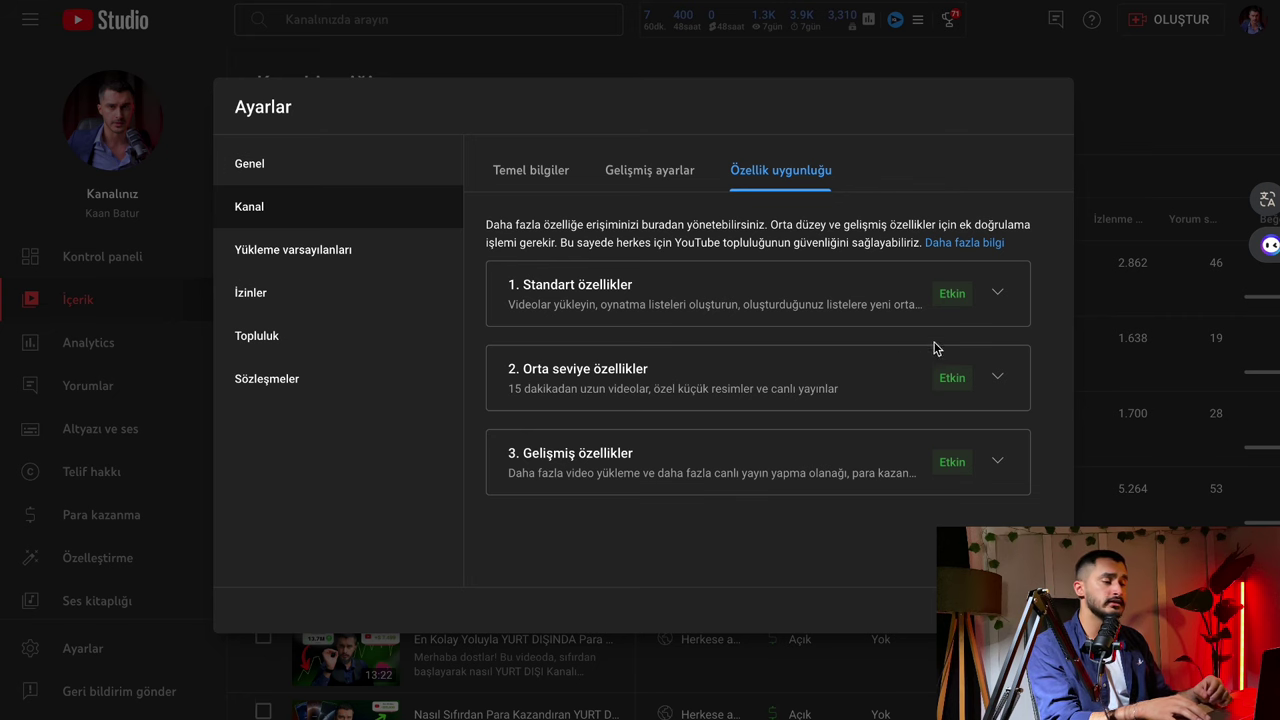
left_click(997, 293)
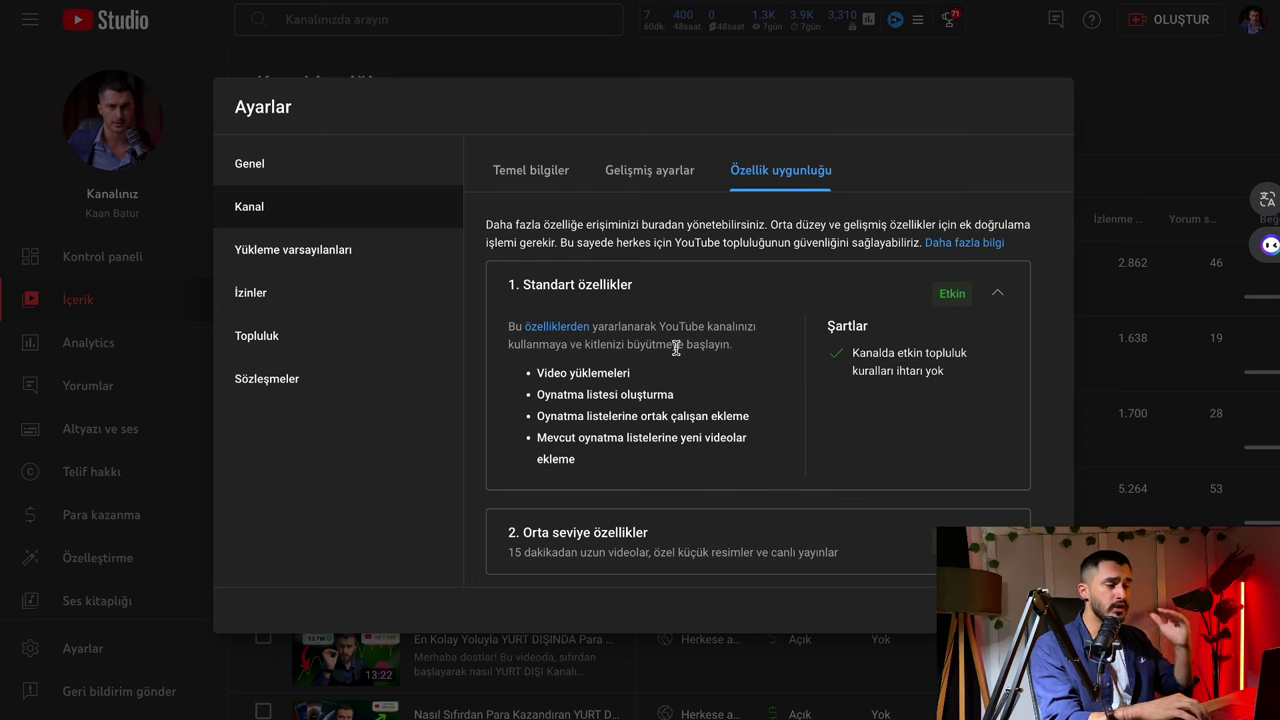
scroll(720, 397, "down", 2)
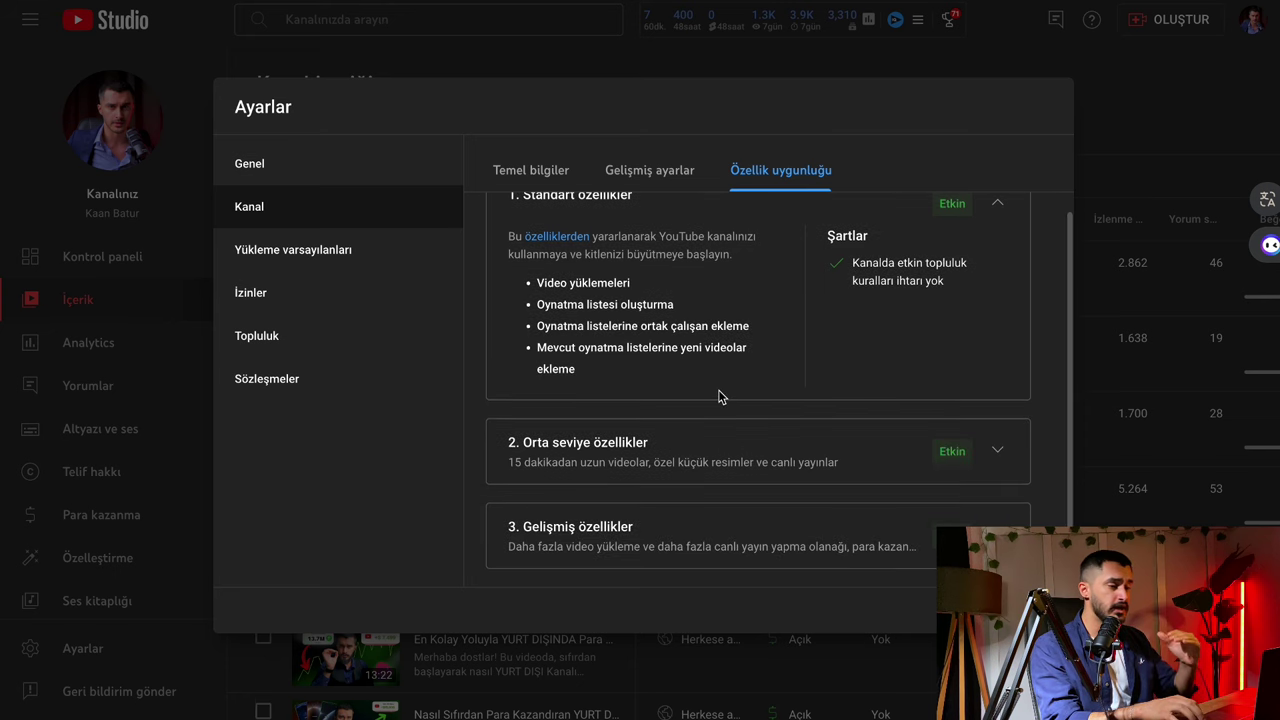
Expand "Orta seviye özellikler" and review its features and requirements.
left_click(997, 452)
scroll(948, 446, "down", 2)
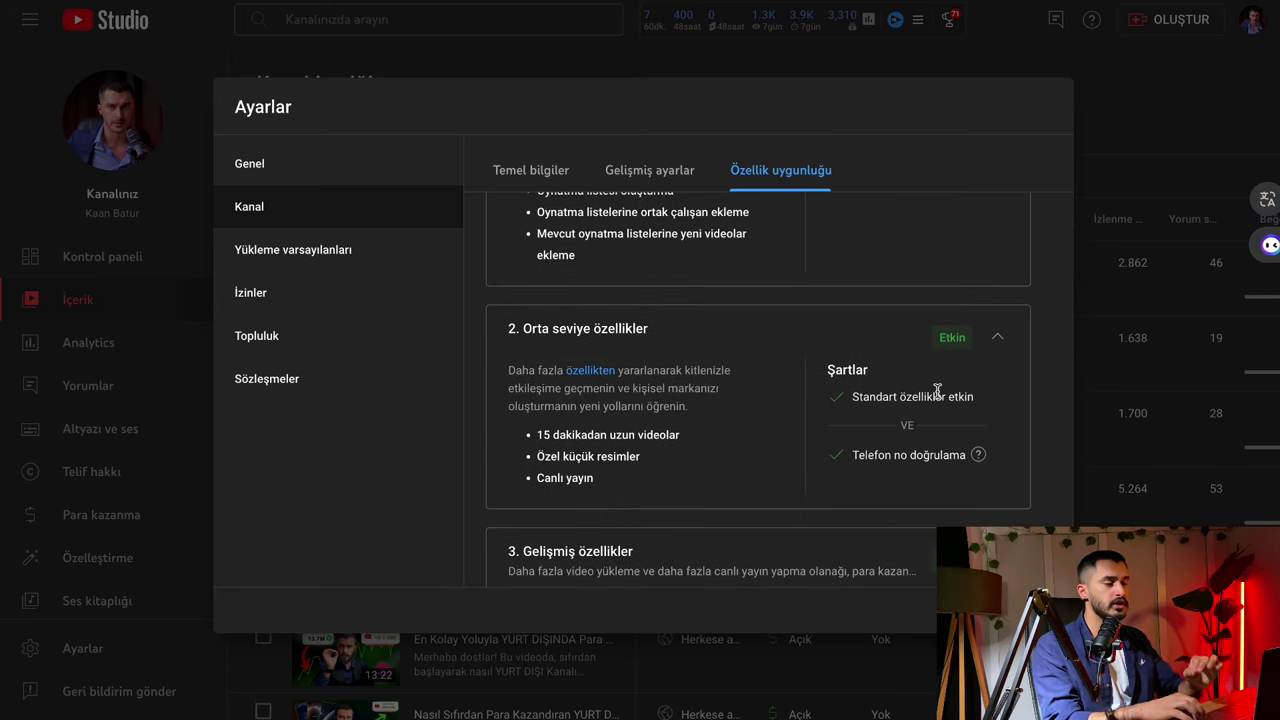
scroll(871, 349, "up", 1)
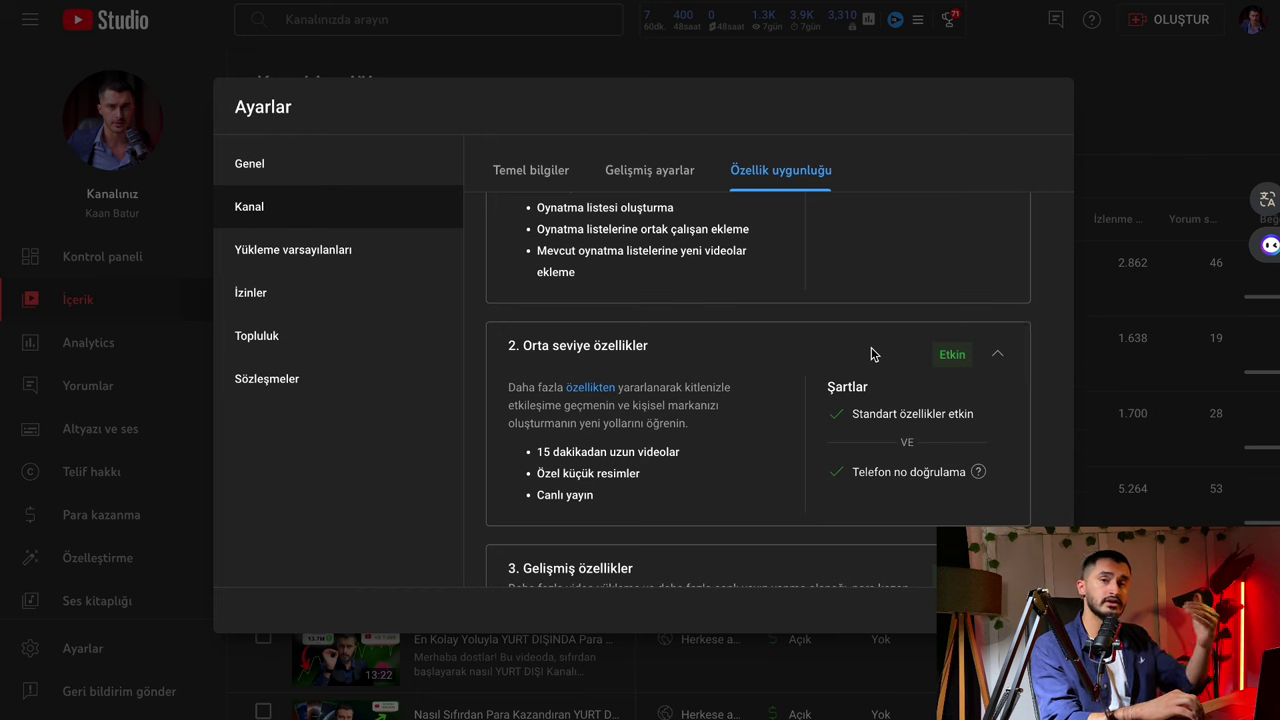
scroll(823, 390, "down", 1)
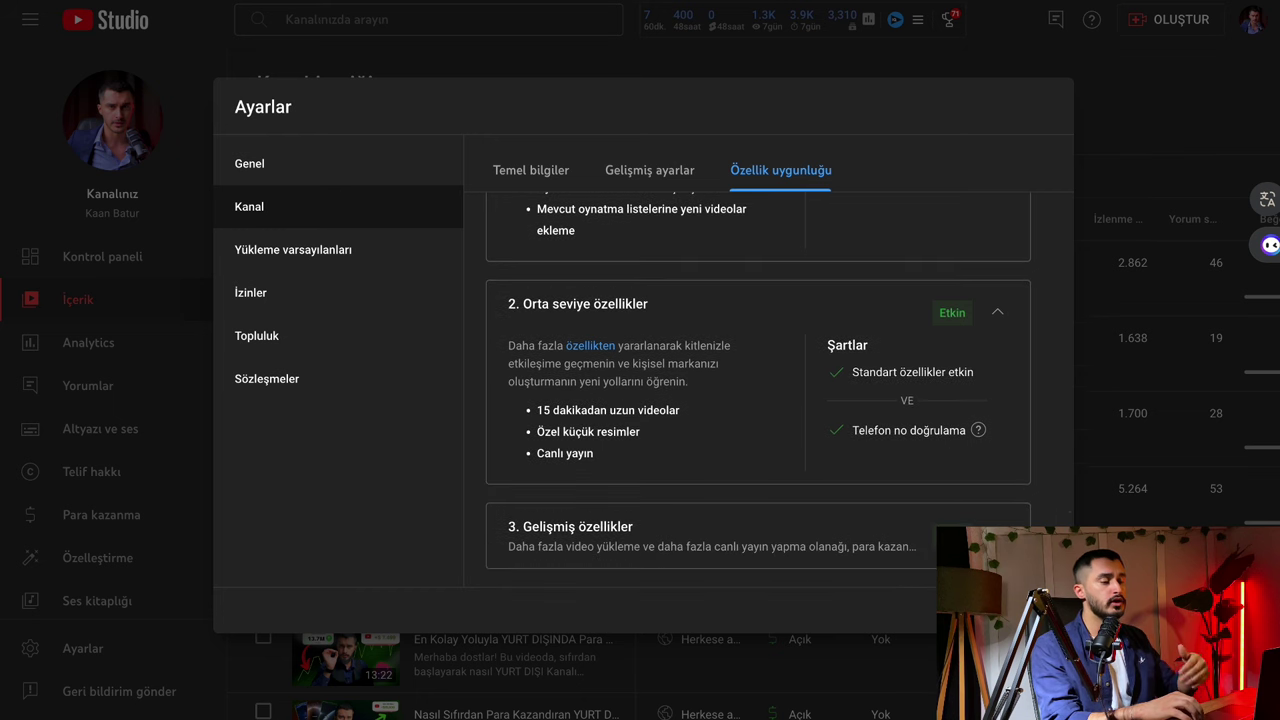
Expand "Gelişmiş özellikler" and review its features and verification requirements alongside the intermediate tier.
left_click(997, 527)
scroll(581, 358, "down", 4)
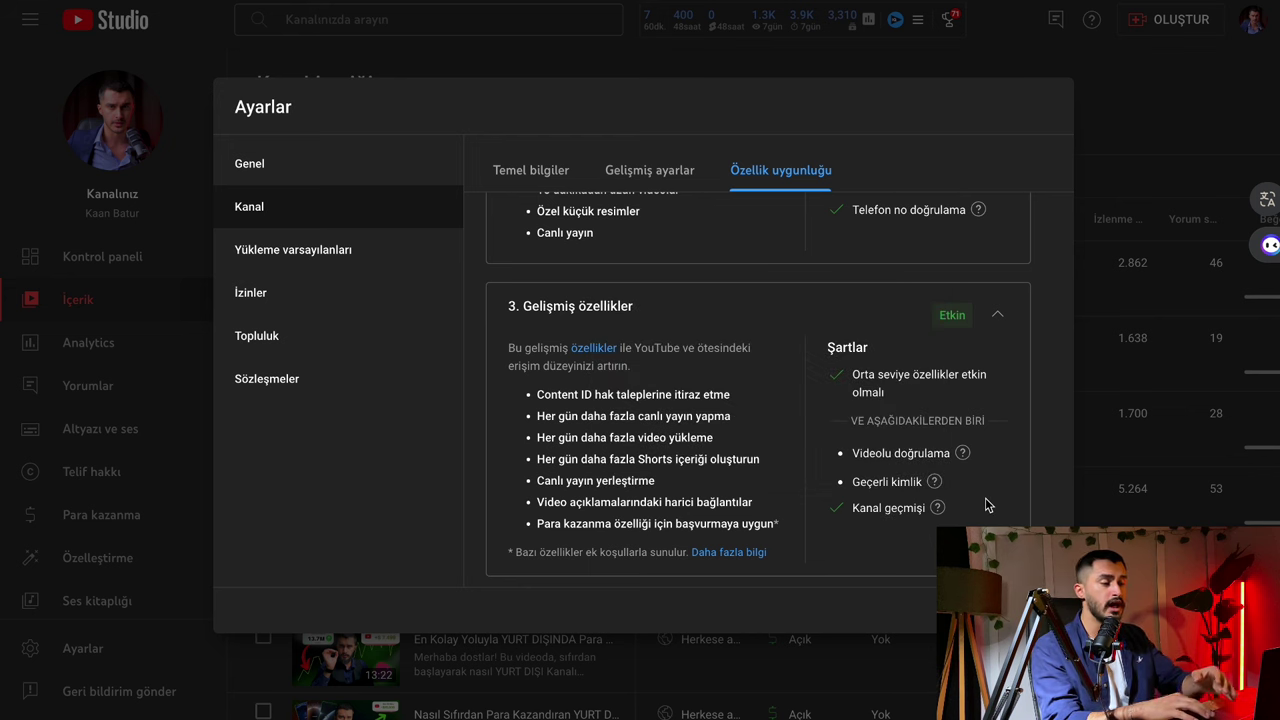
mouse_move(903, 508)
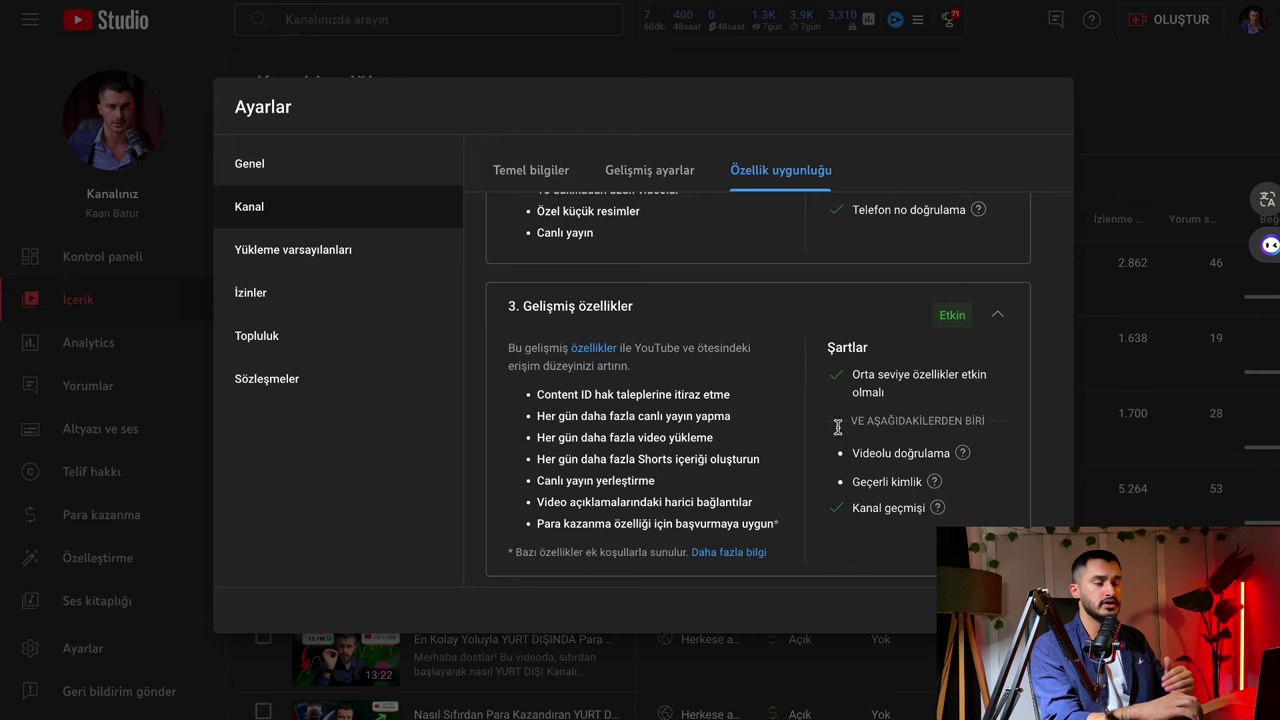
scroll(736, 320, "up", 2)
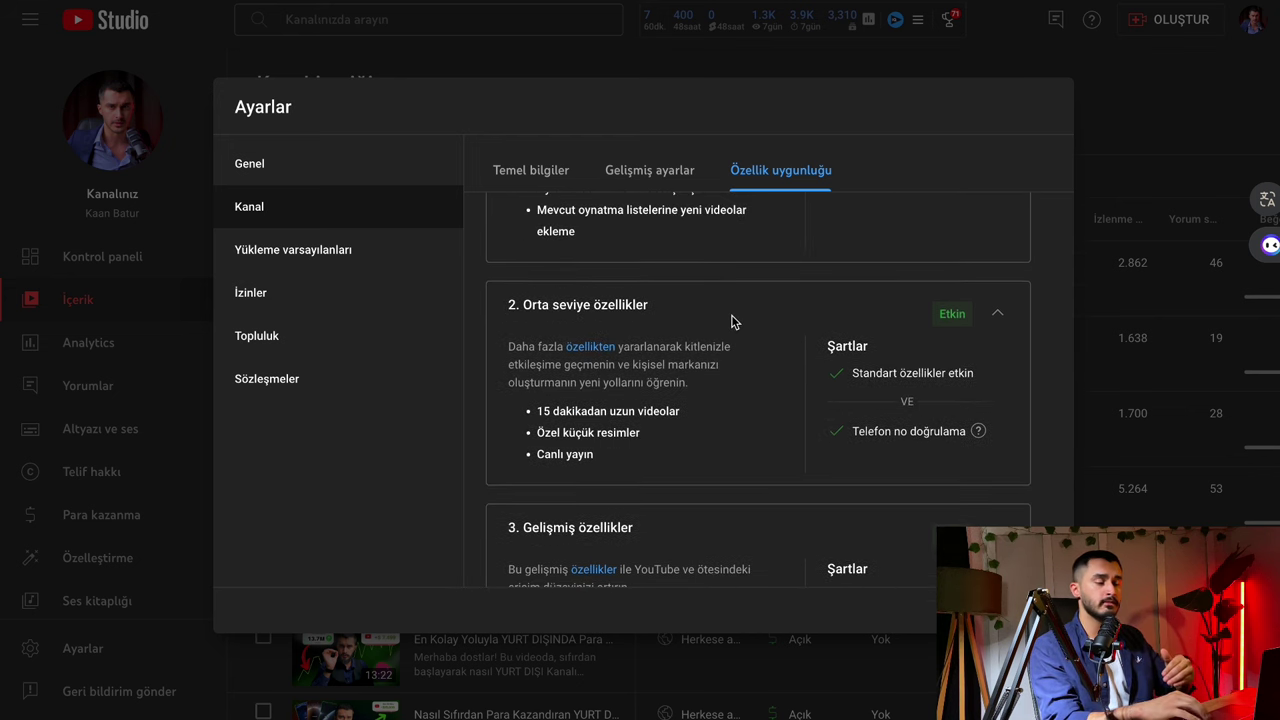
Compare the requirements of "Standart özellikler", "Orta seviye özellikler" and "Gelişmiş özellikler" once more.
scroll(706, 464, "down", 2)
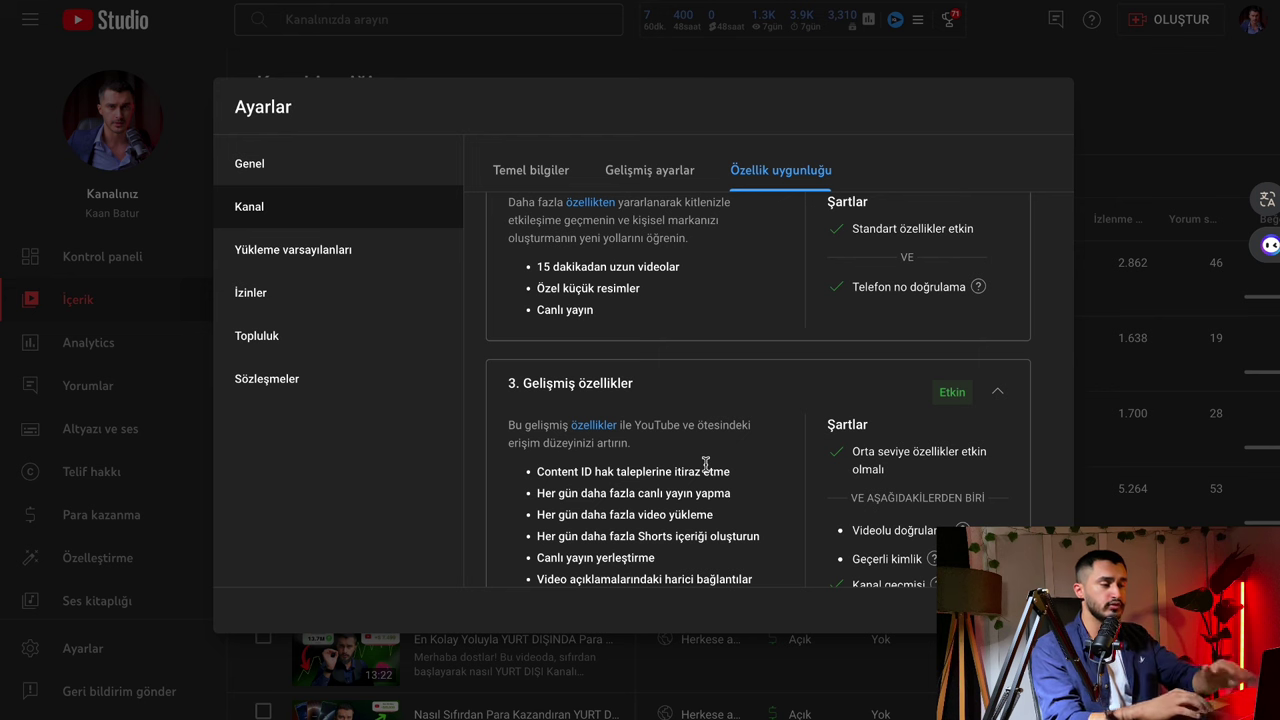
scroll(705, 463, "up", 3)
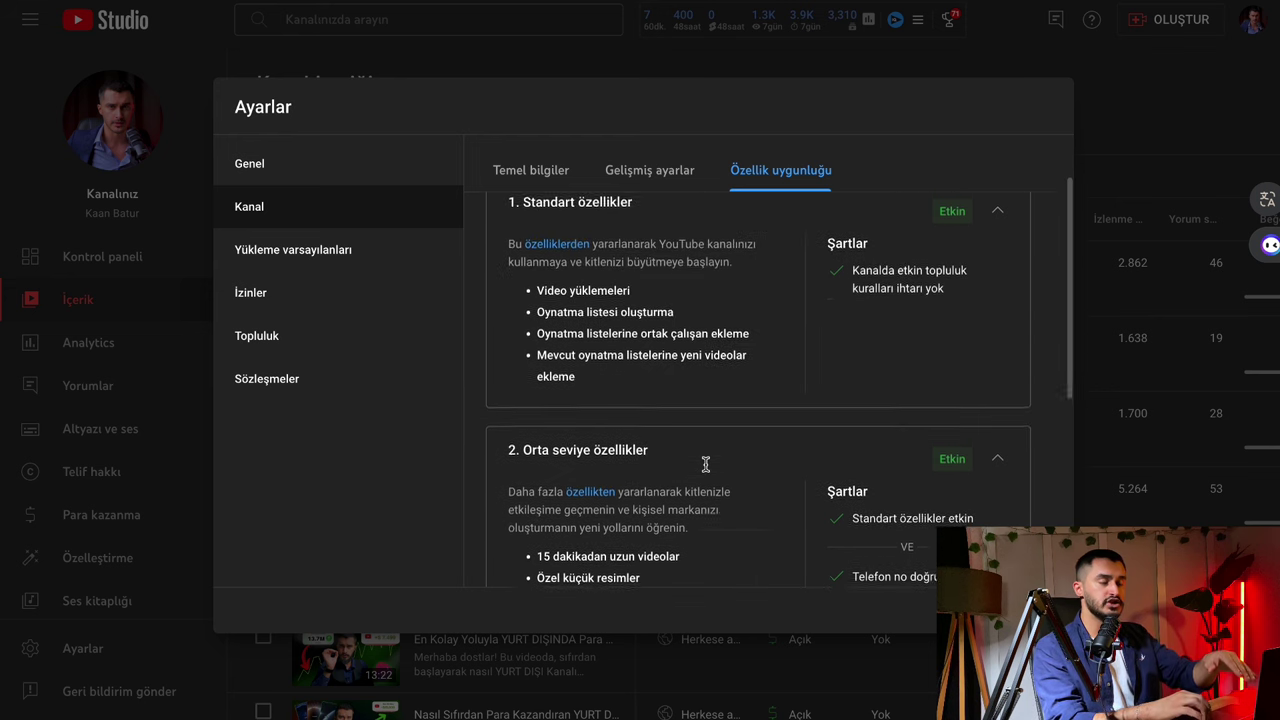
scroll(705, 465, "down", 3)
scroll(705, 463, "down", 2)
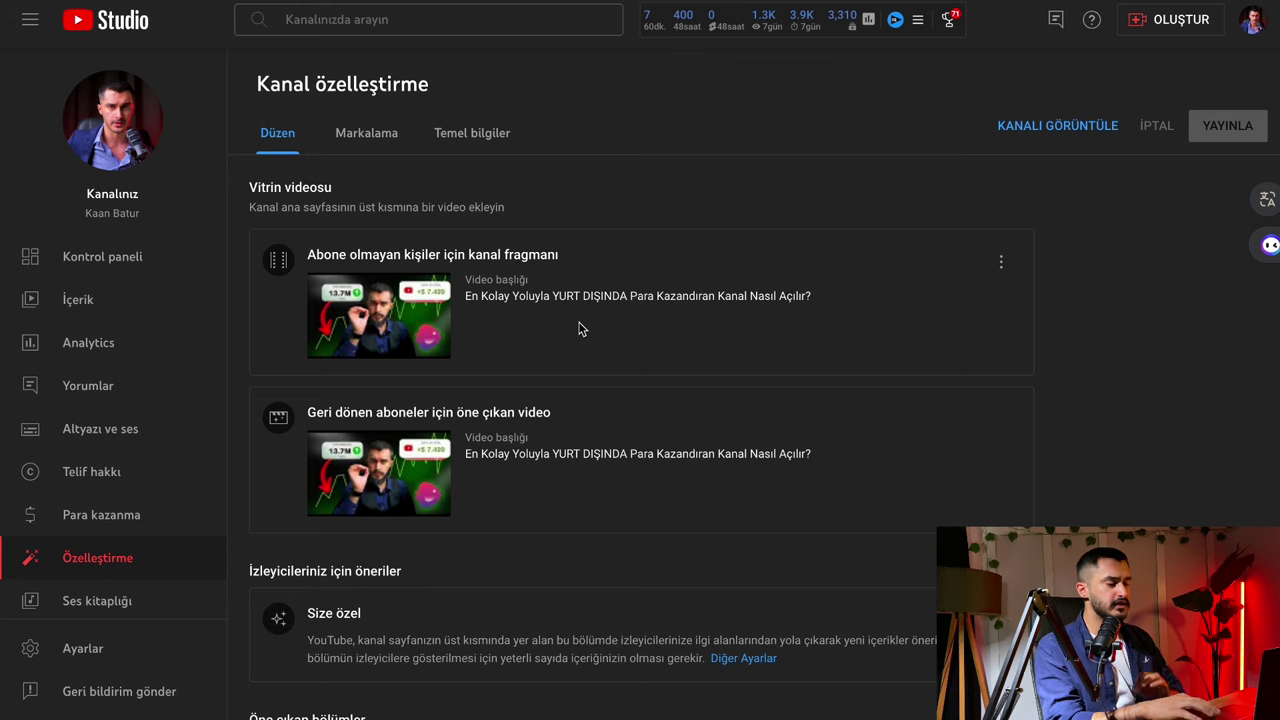
Review the showcase videos and featured sections in the channel's layout settings, and view how they appear on the public channel page.
scroll(834, 494, "down", 3)
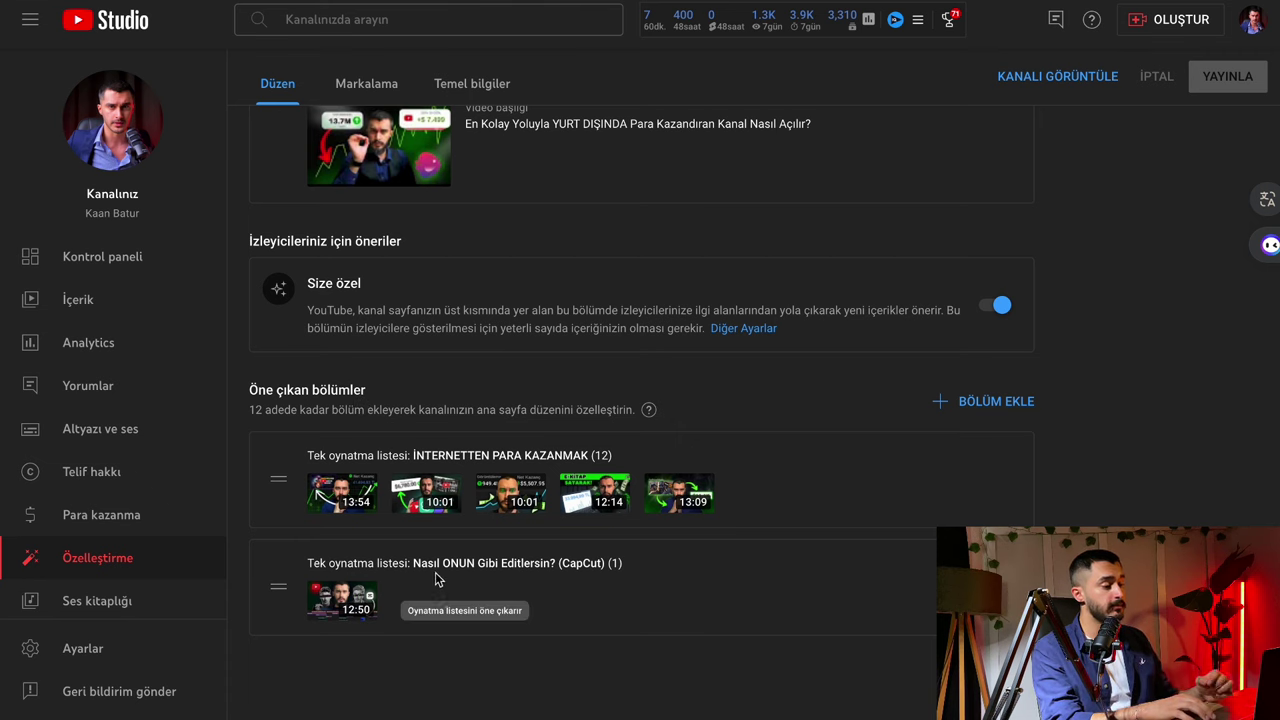
scroll(777, 291, "up", 3)
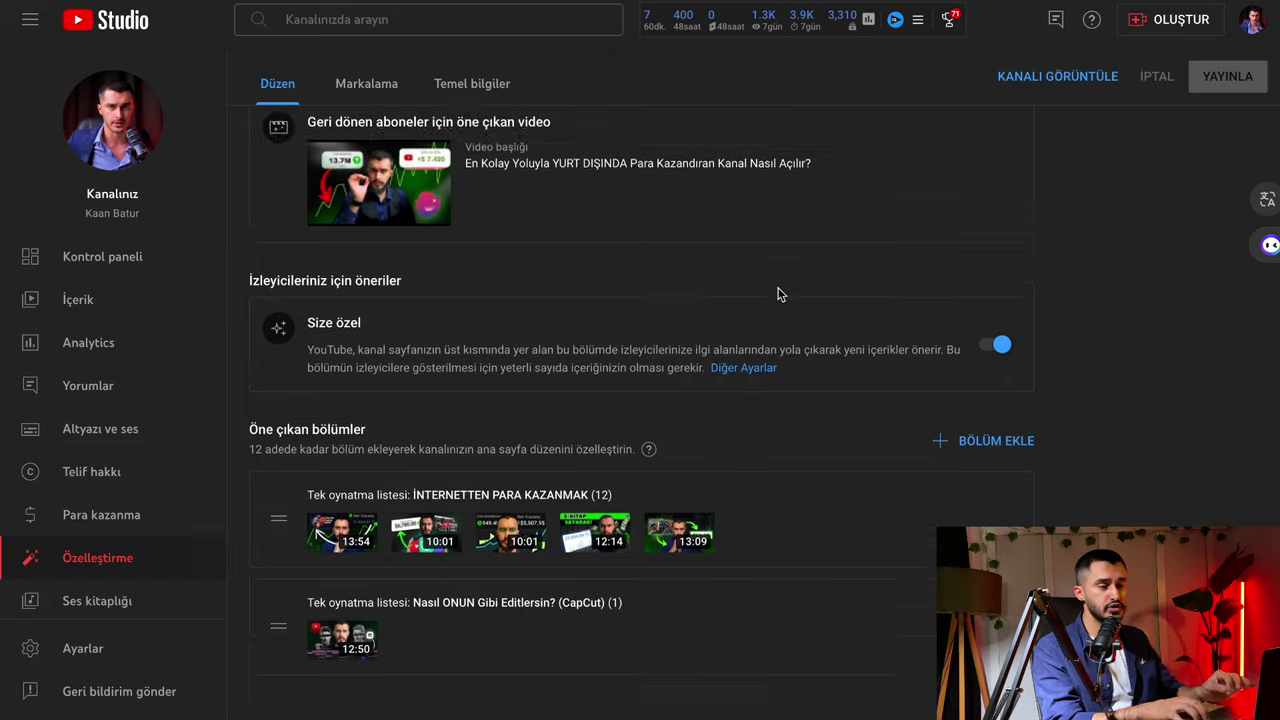
left_click(1040, 77)
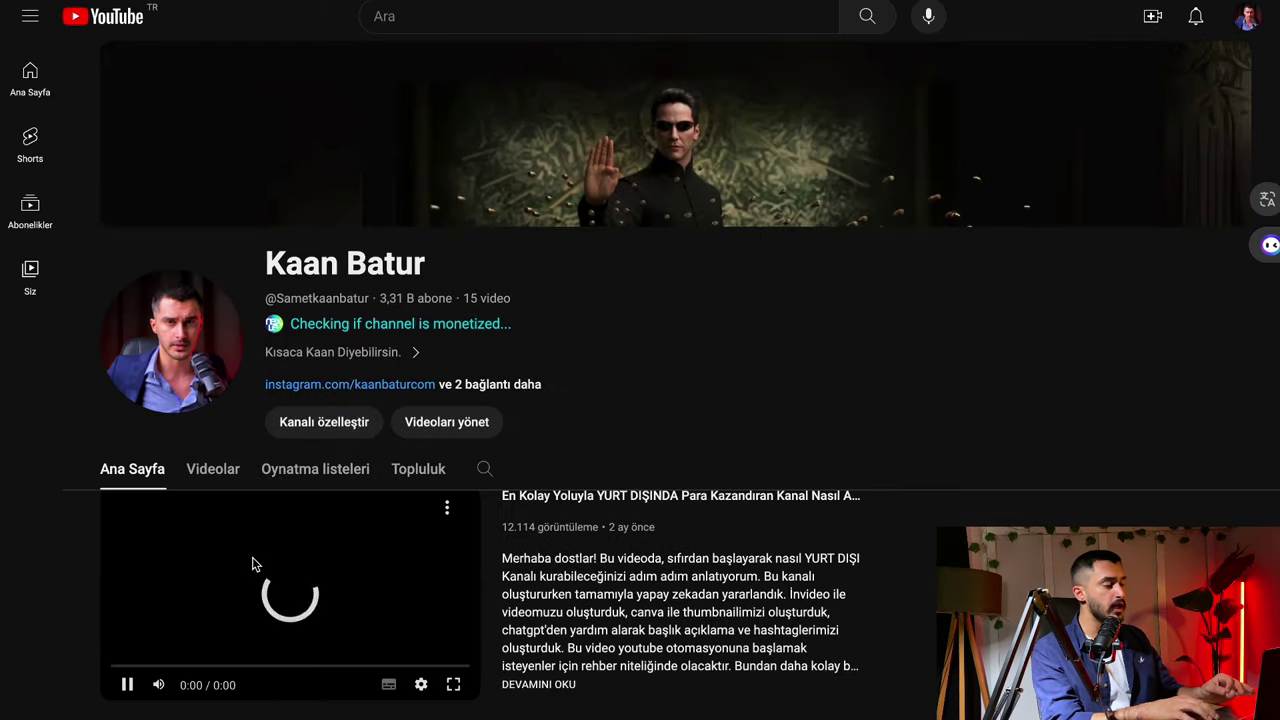
scroll(425, 515, "down", 3)
scroll(435, 525, "down", 3)
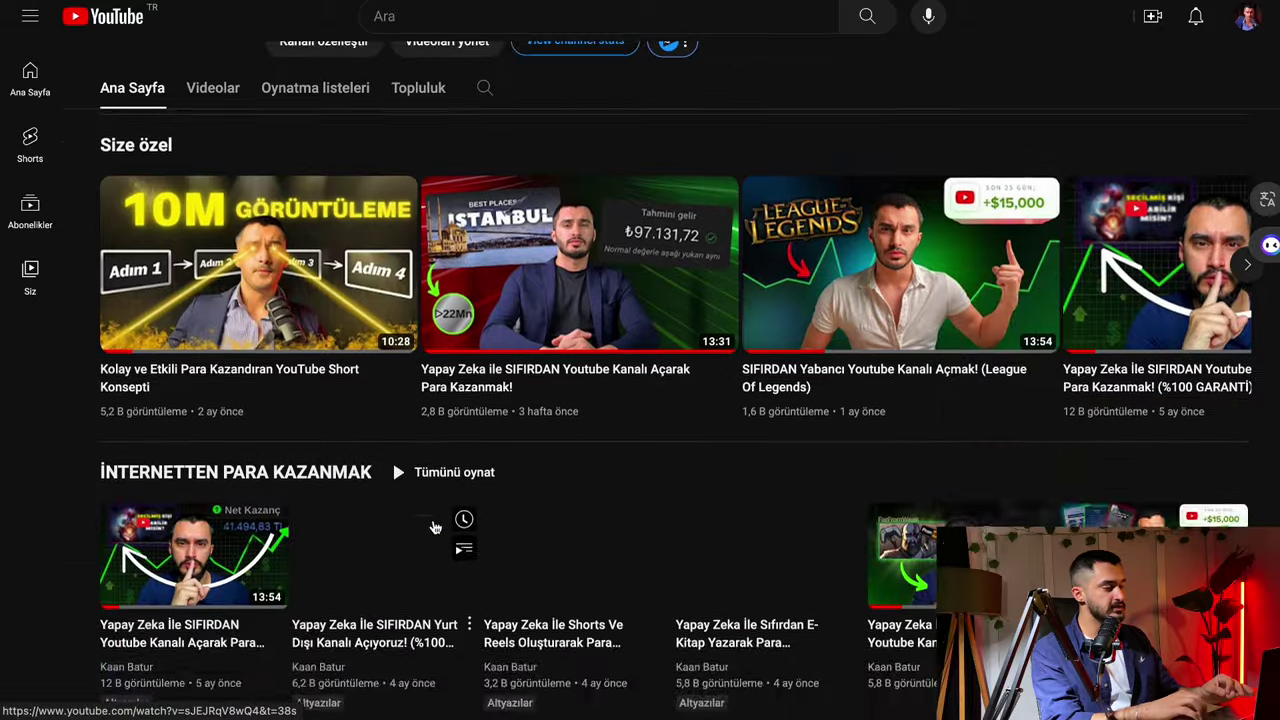
scroll(392, 610, "up", 2)
scroll(392, 610, "down", 2)
scroll(337, 369, "up", 3)
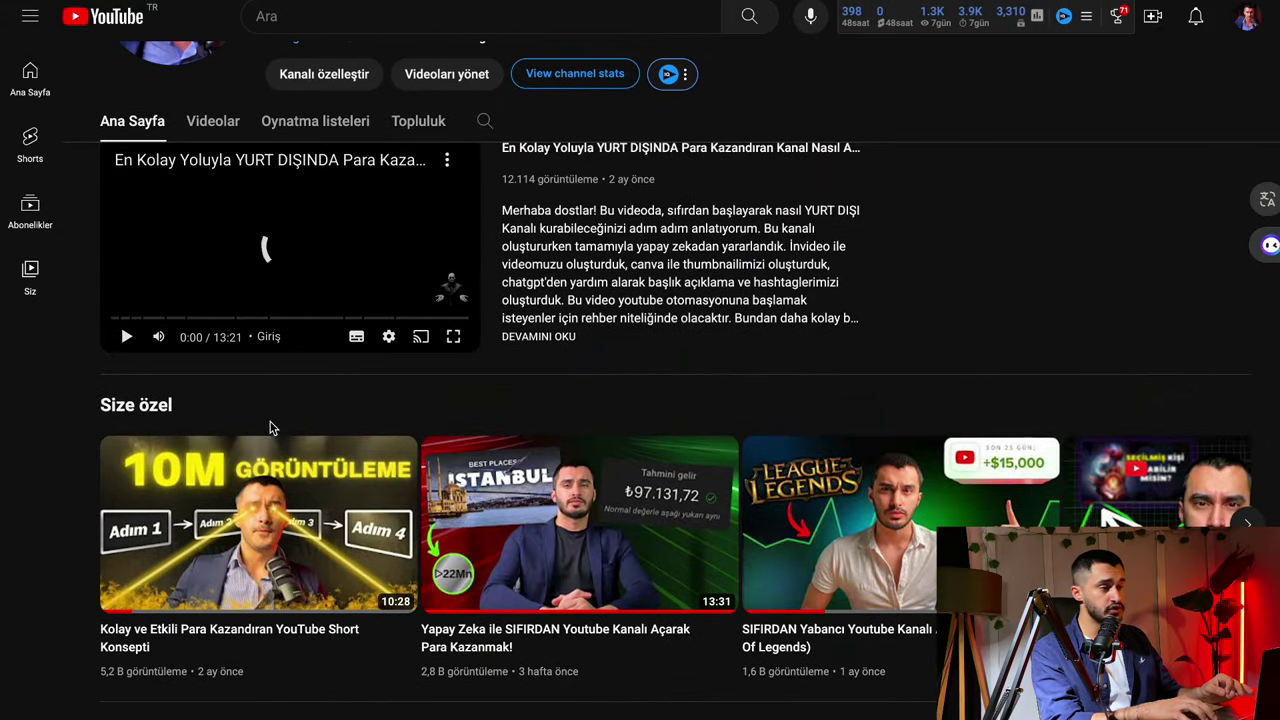
Compare the "Size özel" setting in channel customization with the recommendations and playlist sections on the channel home page.
left_click(324, 74)
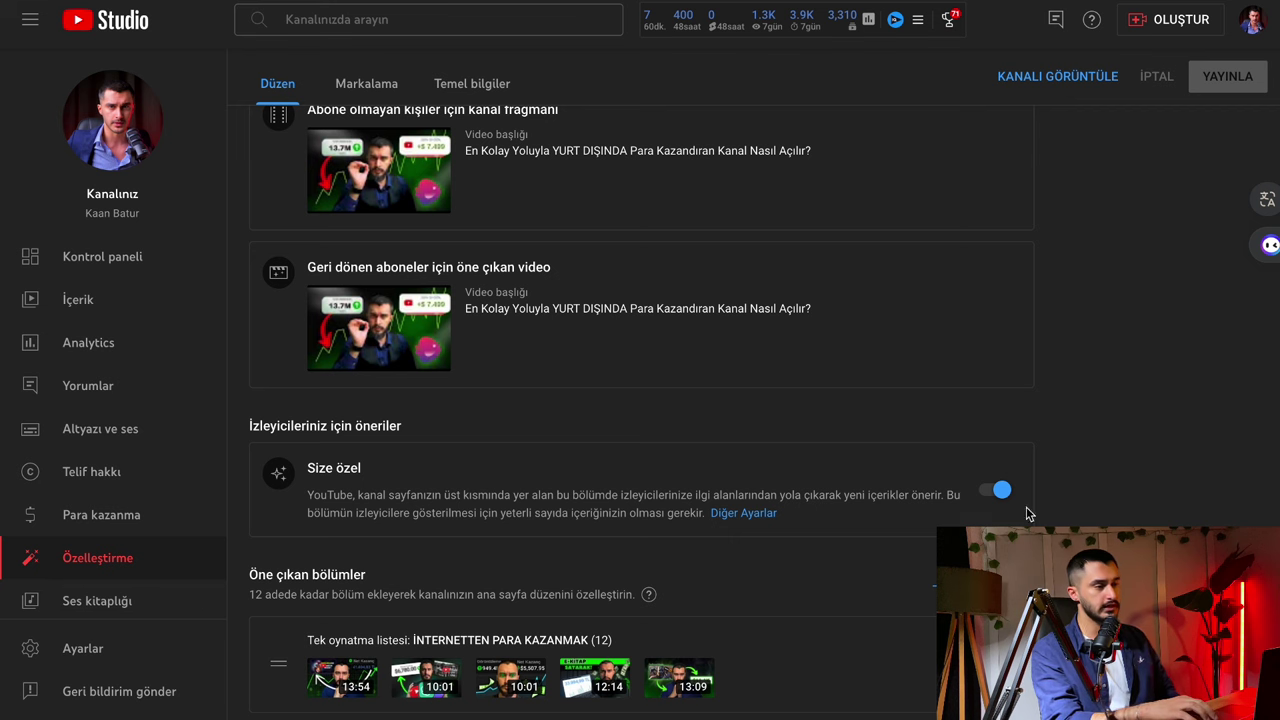
key("alt+Left")
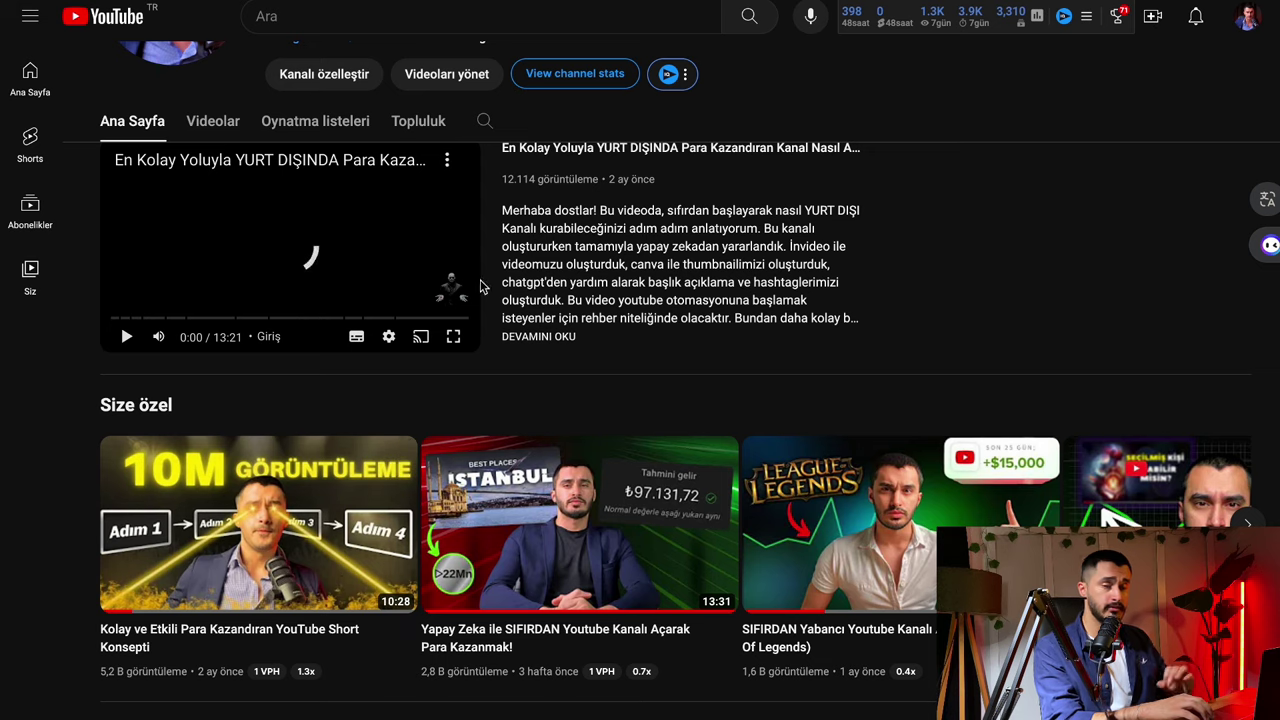
scroll(397, 420, "down", 1)
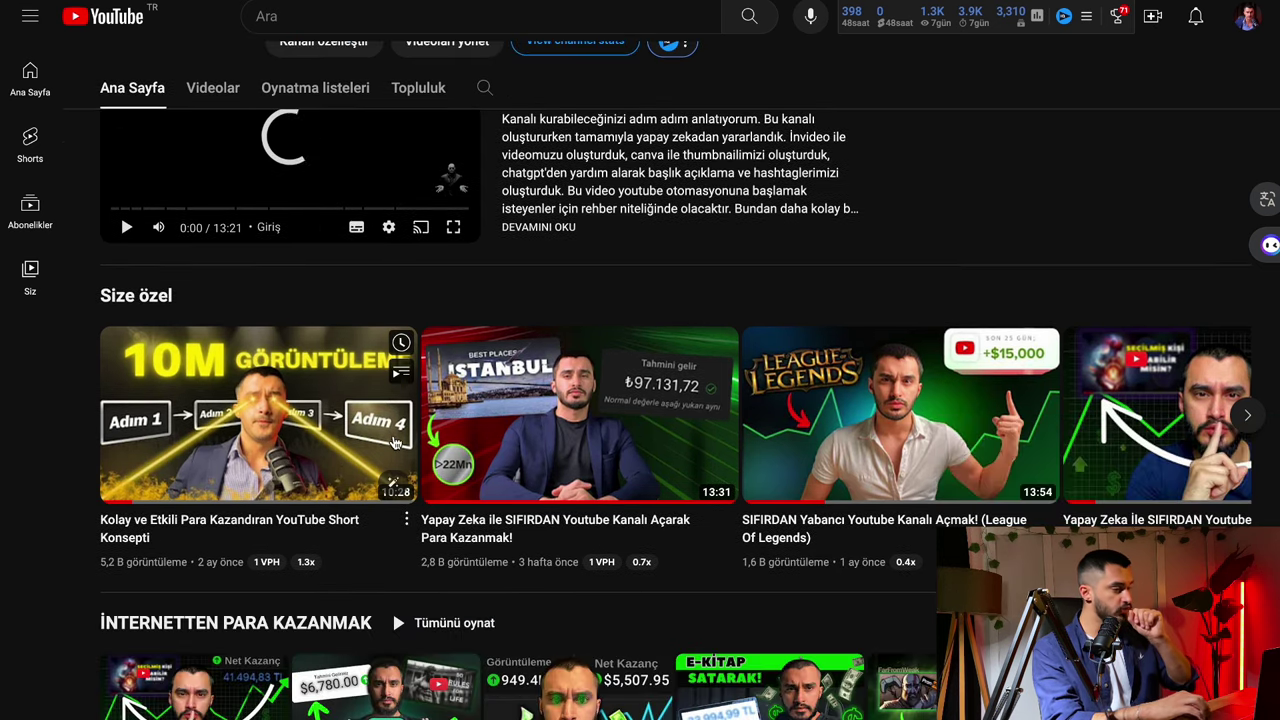
scroll(390, 467, "down", 1)
scroll(392, 494, "down", 2)
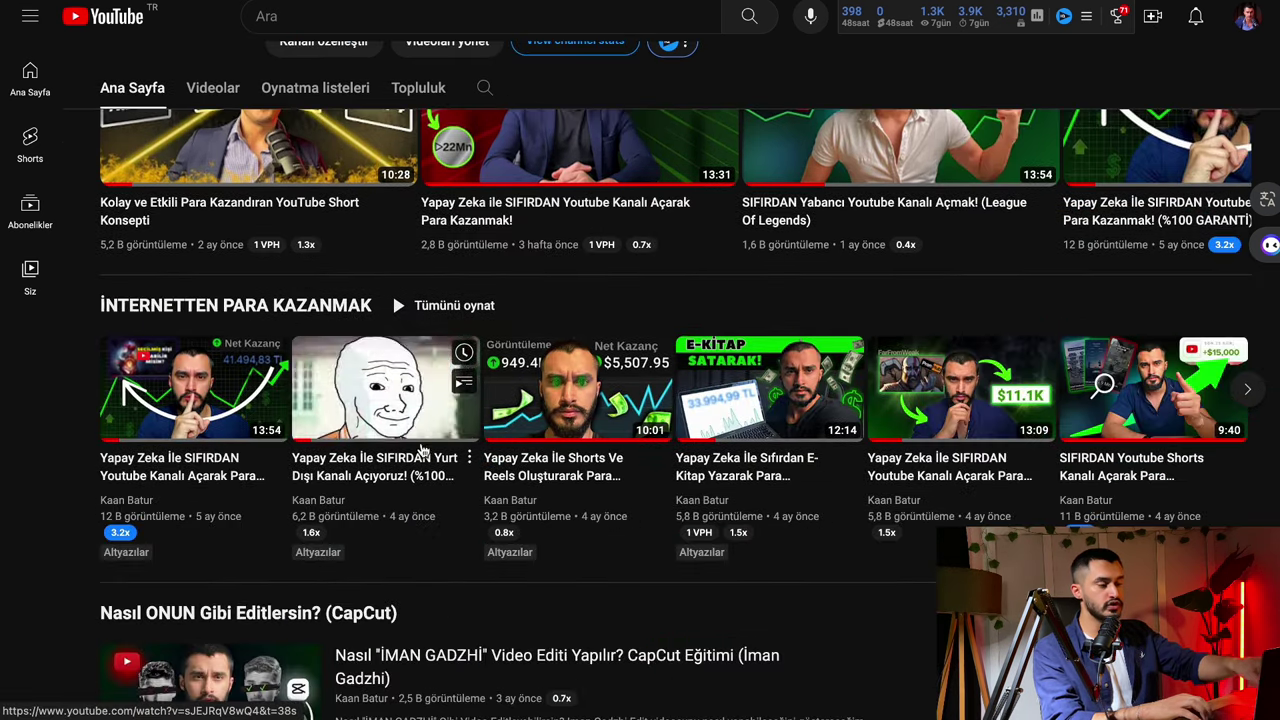
scroll(718, 617, "down", 1)
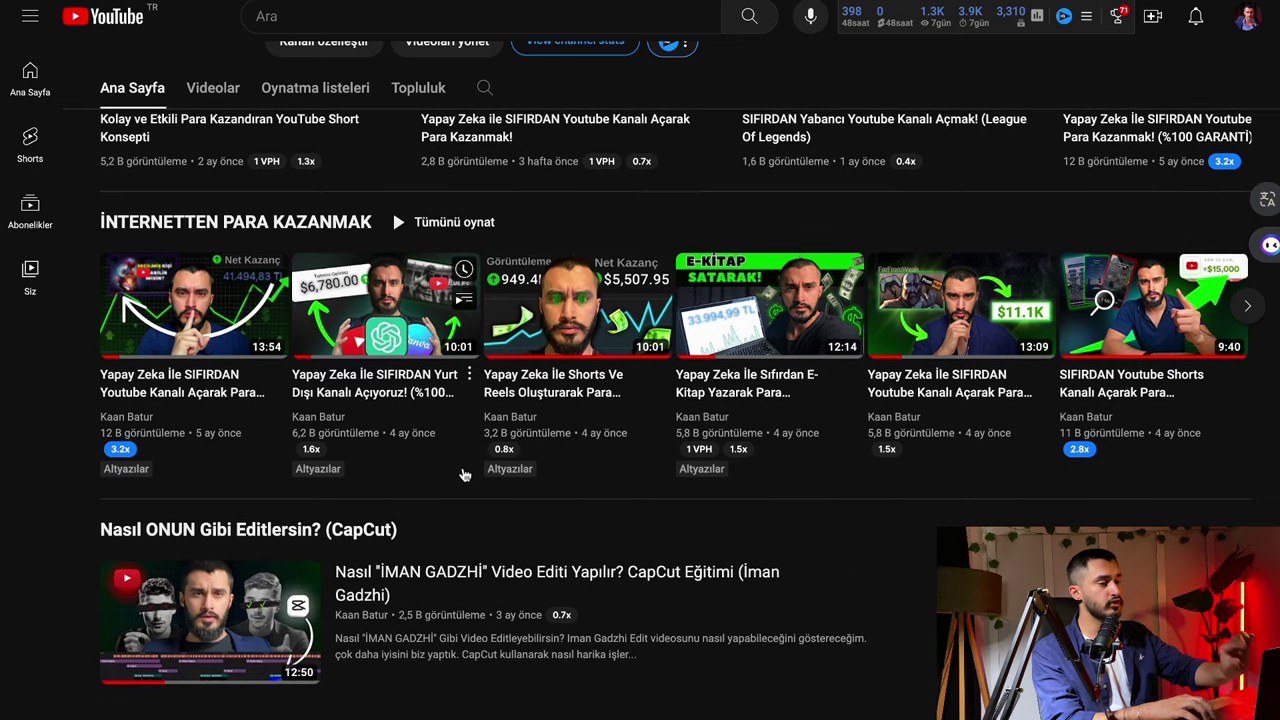
scroll(437, 522, "up", 1)
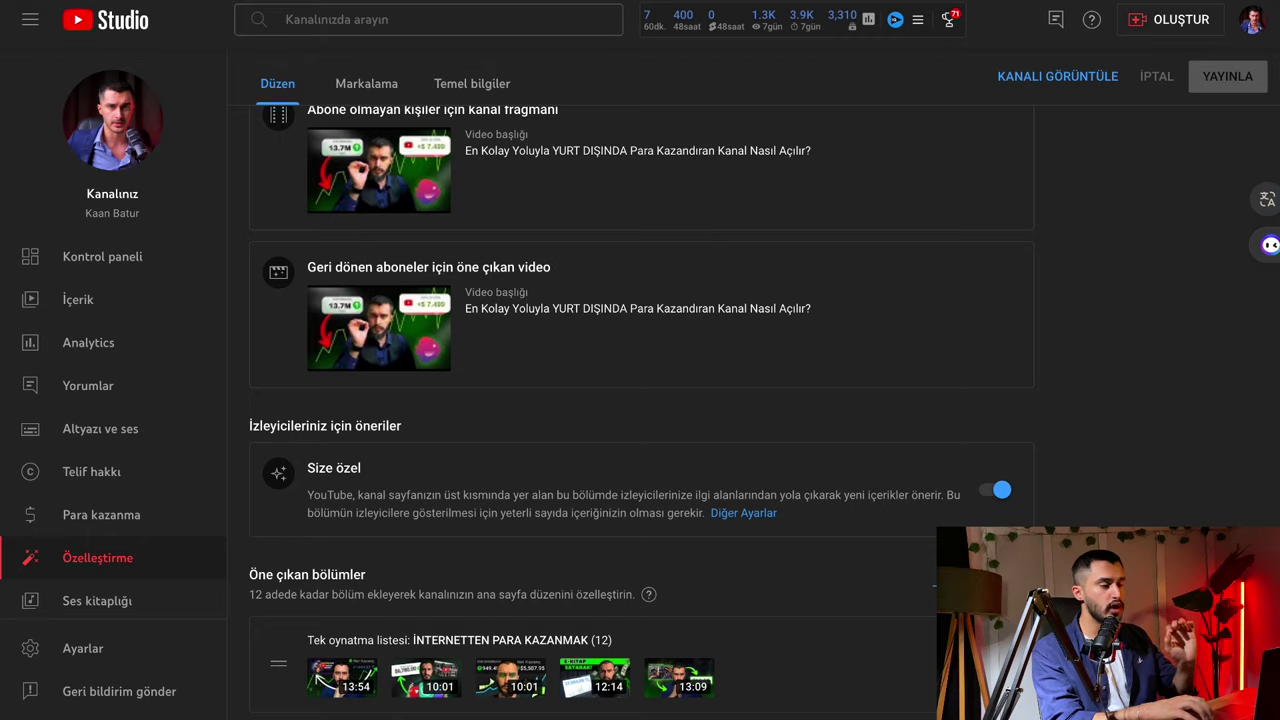
Open the single-playlist picker for a new featured section, look through the channel's playlists and leave without adding one.
scroll(873, 400, "down", 2)
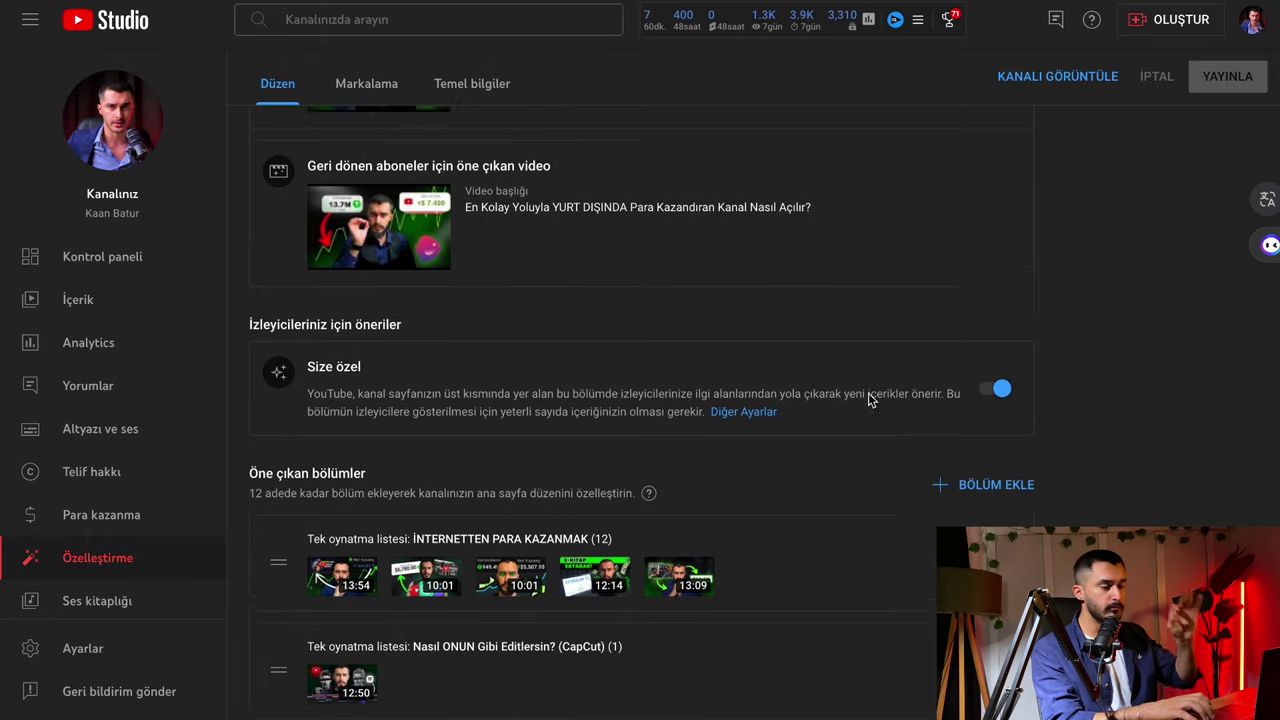
left_click(1000, 470)
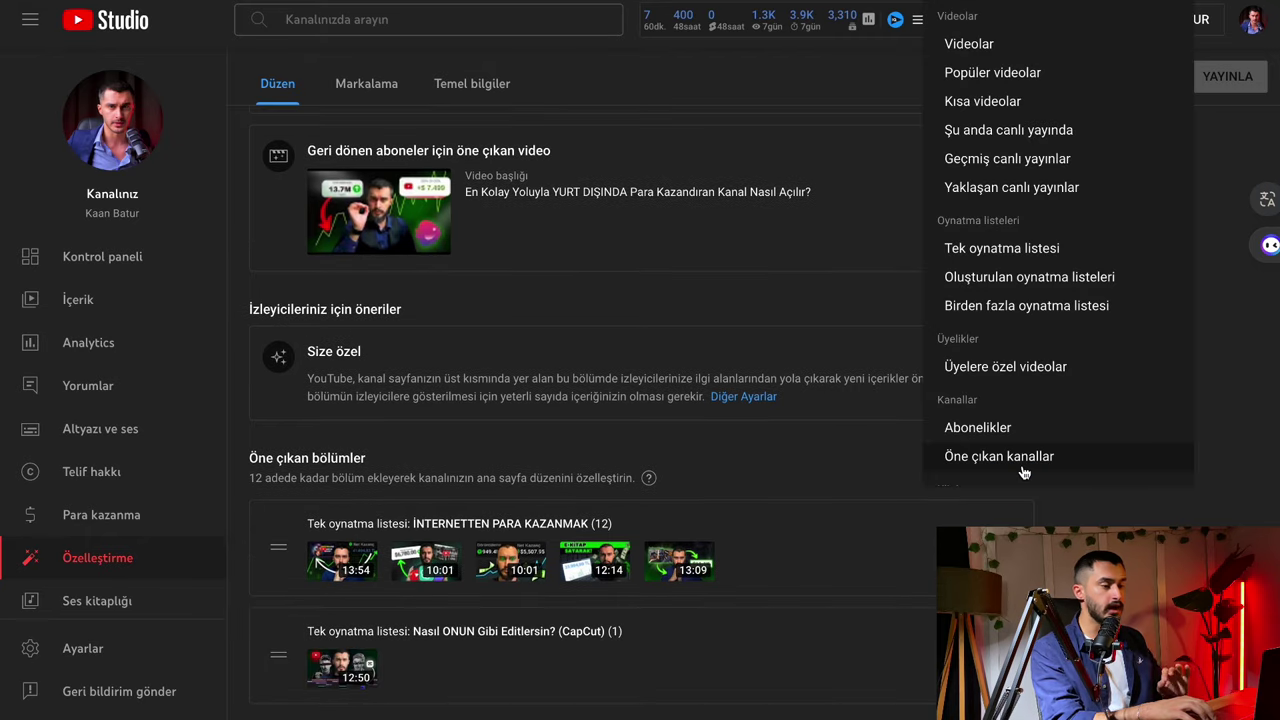
left_click(986, 252)
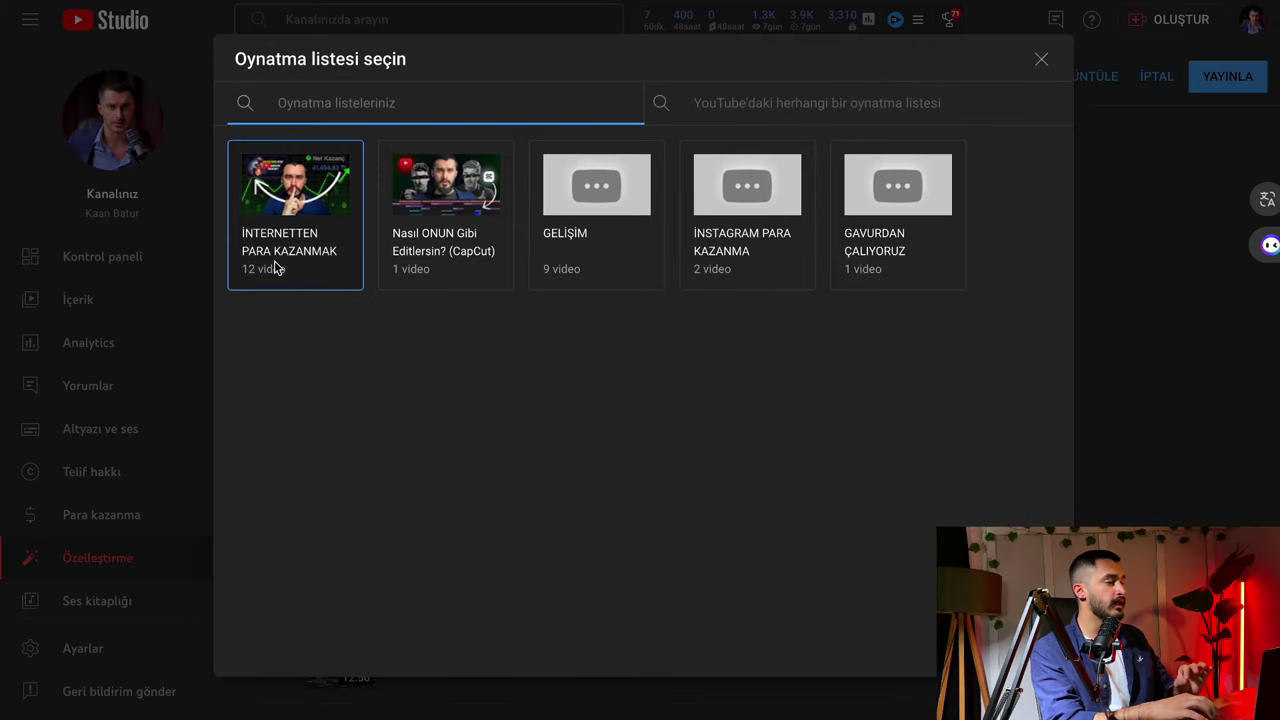
left_click(458, 220)
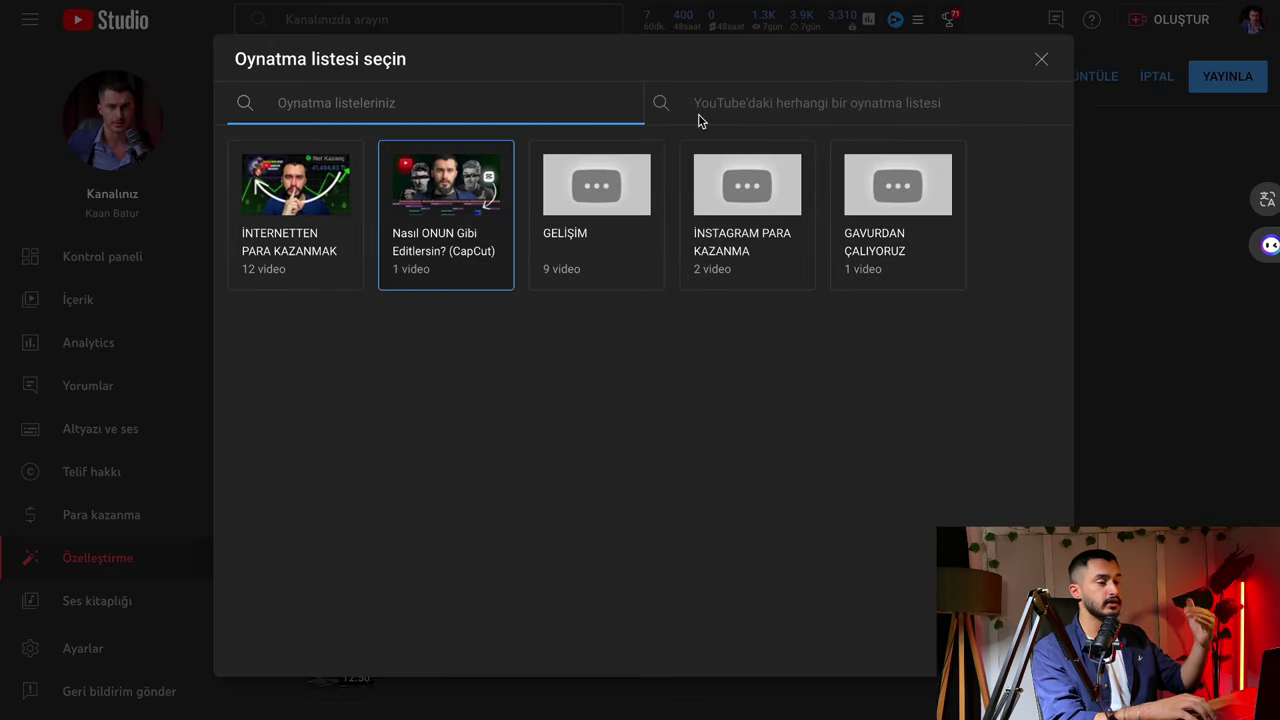
scroll(728, 380, "down", 1)
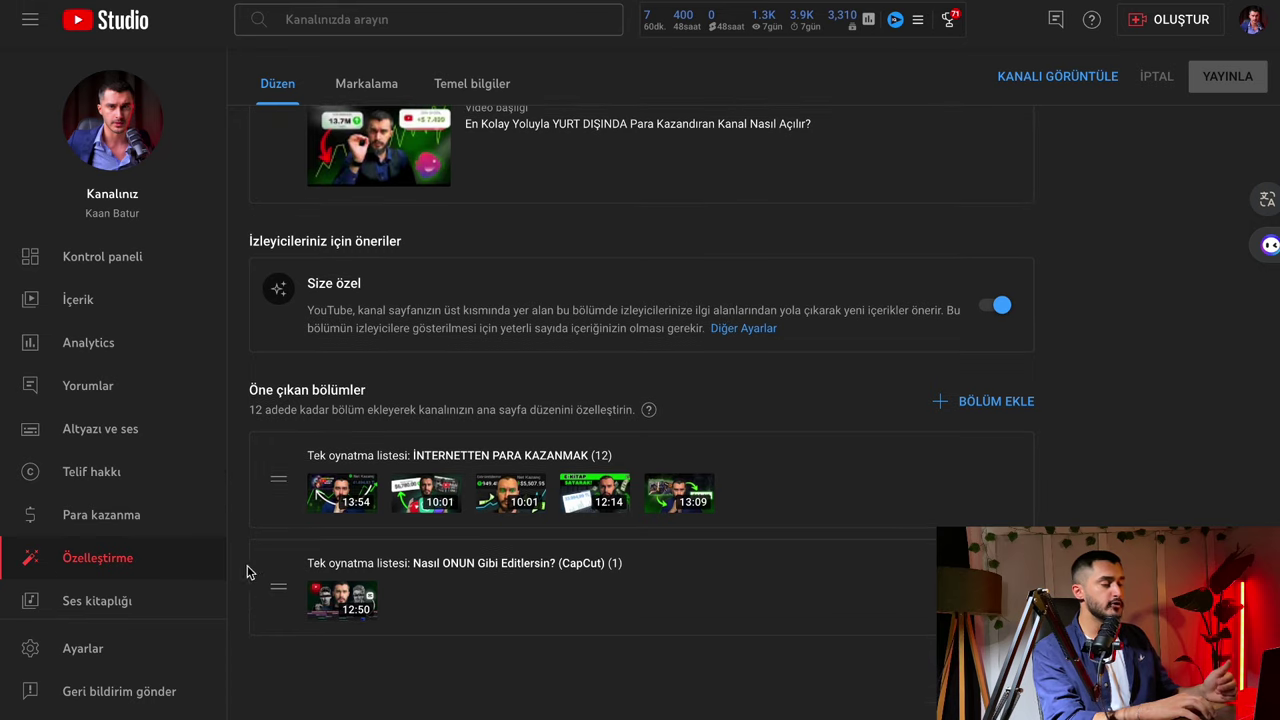
Review the order of the featured sections and the trailer and featured videos in the channel layout.
mouse_move(277, 580)
left_mouse_down()
mouse_move(277, 497)
mouse_move(281, 585)
left_mouse_up()
scroll(316, 474, "up", 5)
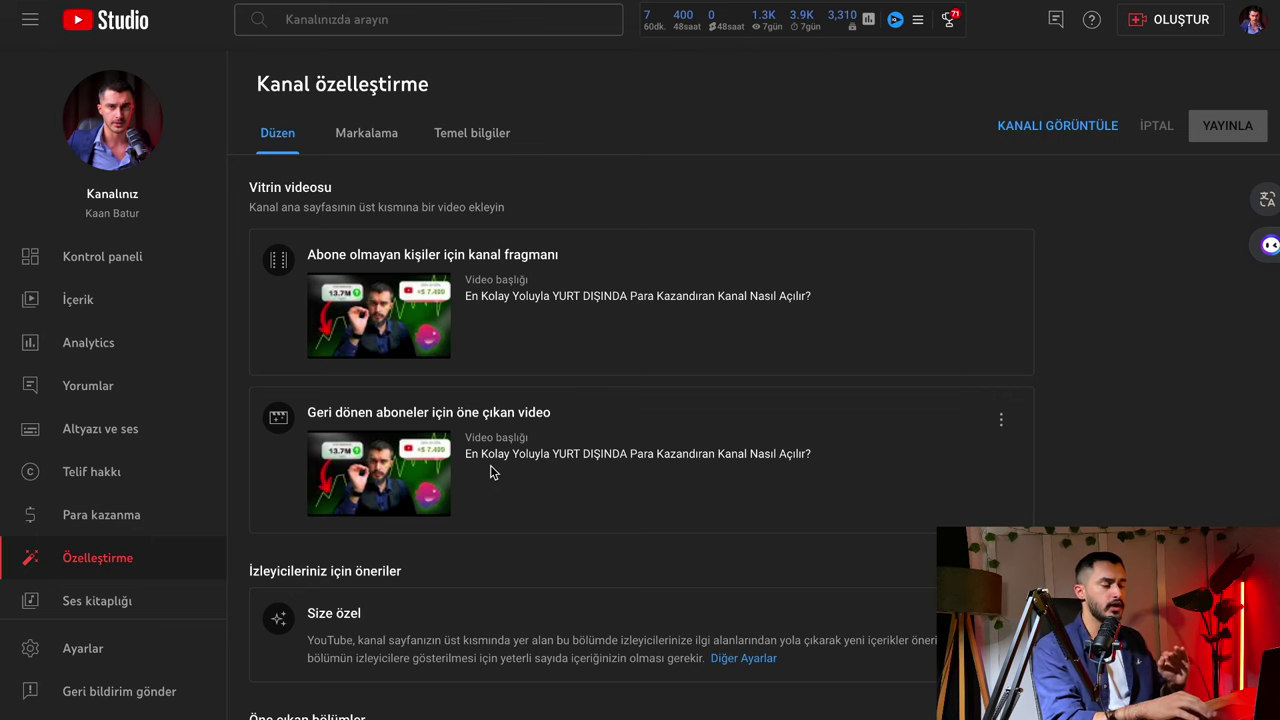
scroll(567, 559, "down", 3)
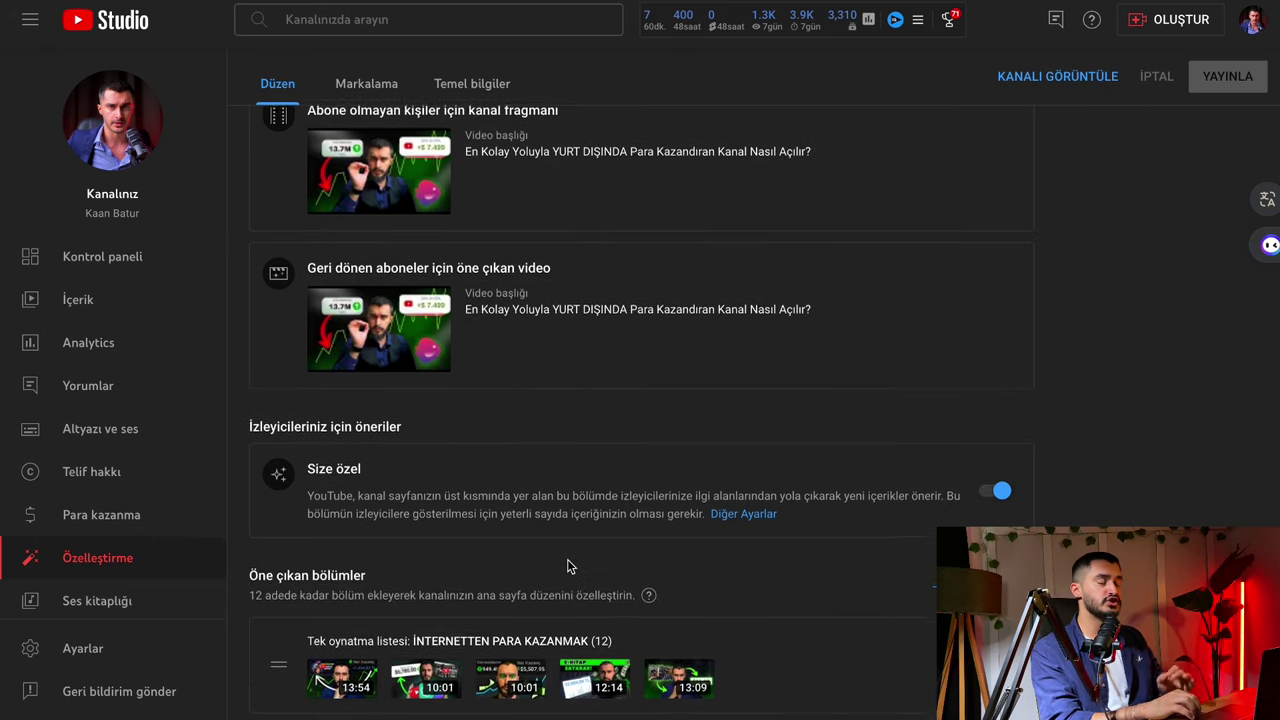
scroll(567, 566, "up", 3)
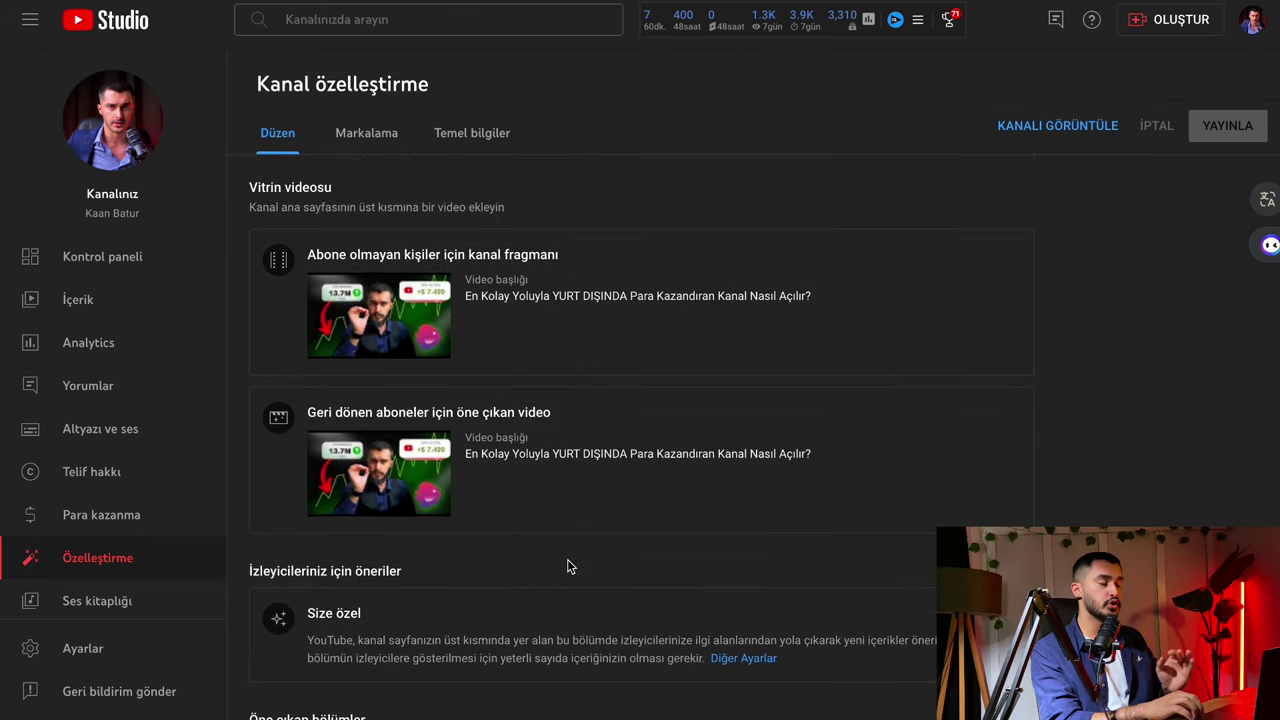
Open the channel's branding settings and review the profile picture, banner image and video watermark display time.
left_click(366, 134)
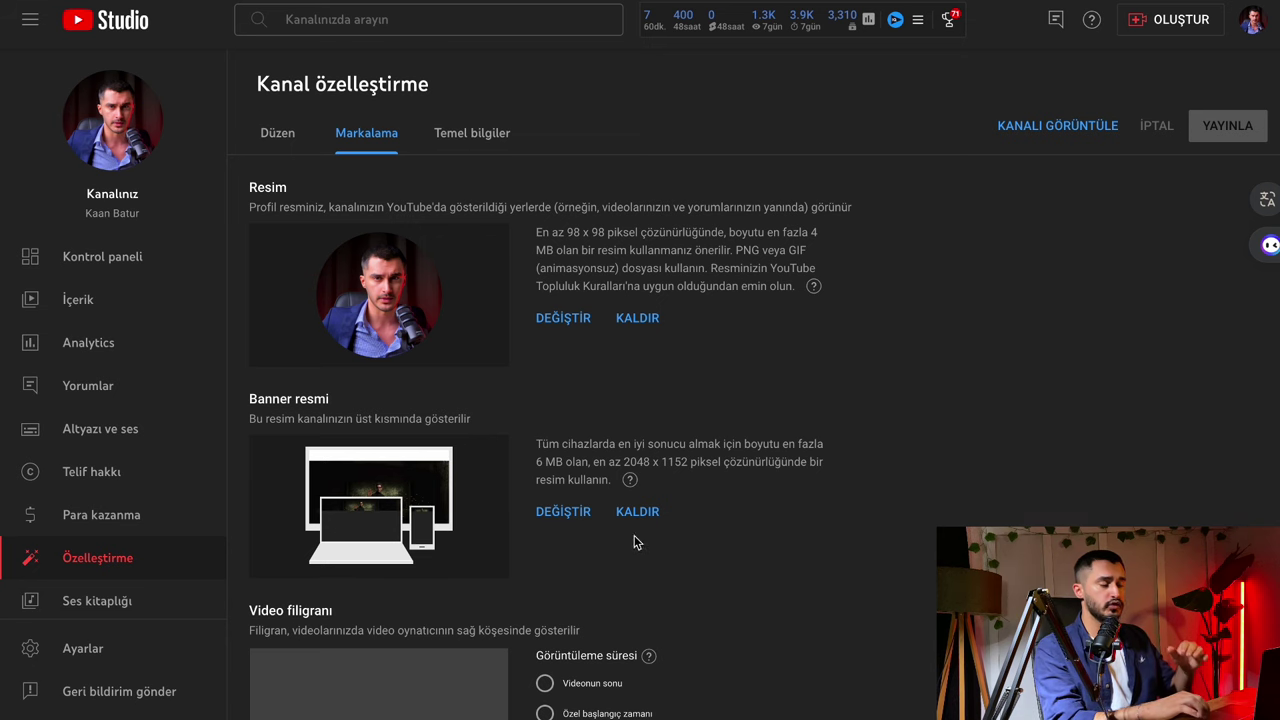
scroll(755, 540, "down", 1)
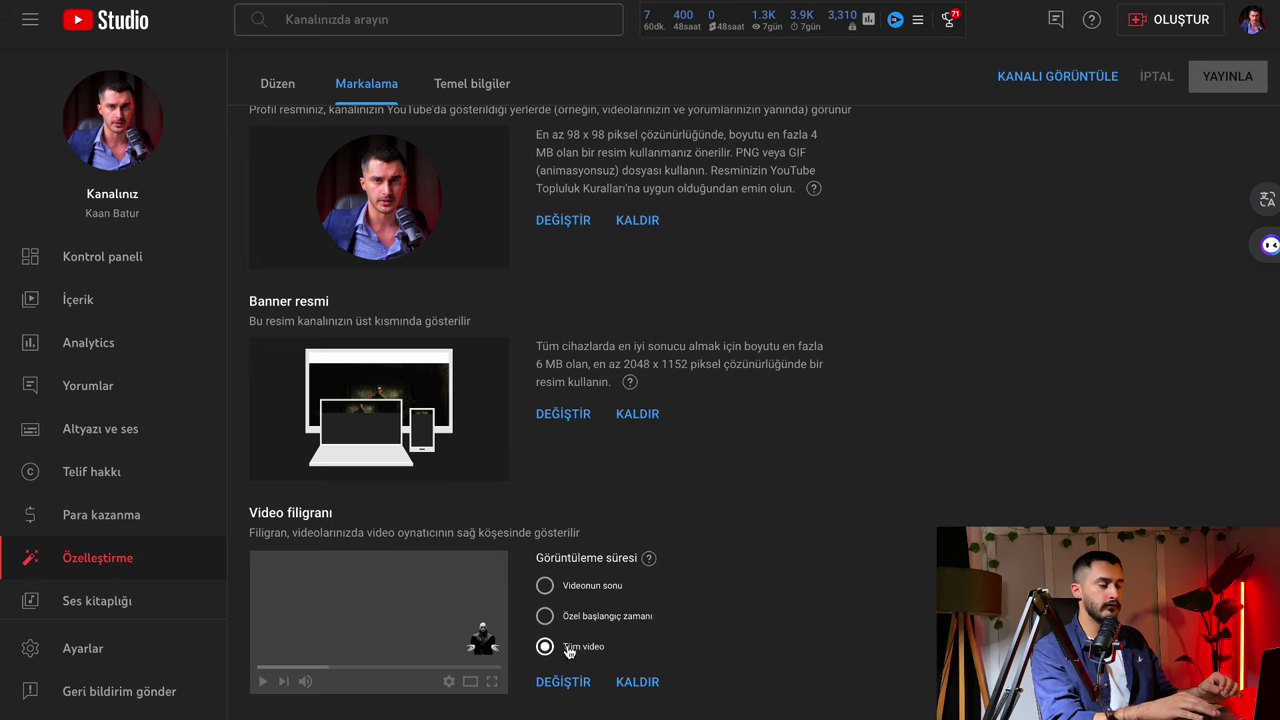
scroll(667, 547, "up", 1)
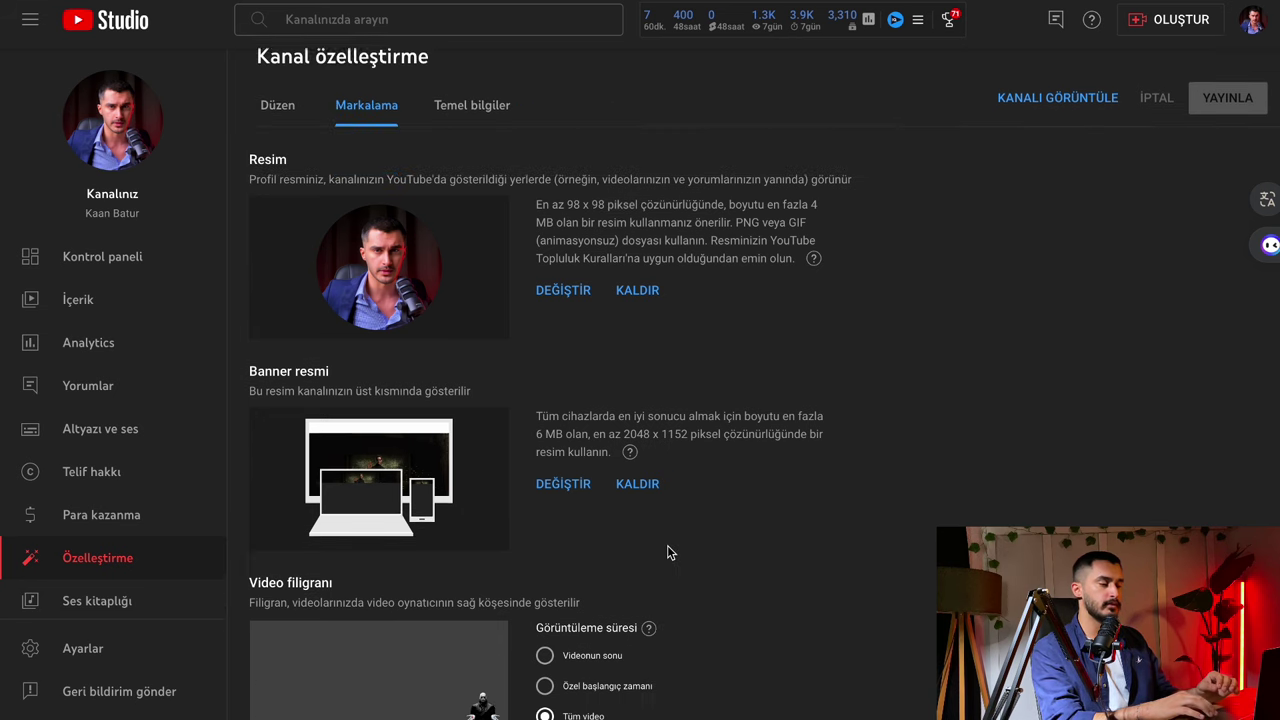
scroll(667, 547, "down", 1)
scroll(613, 400, "up", 1)
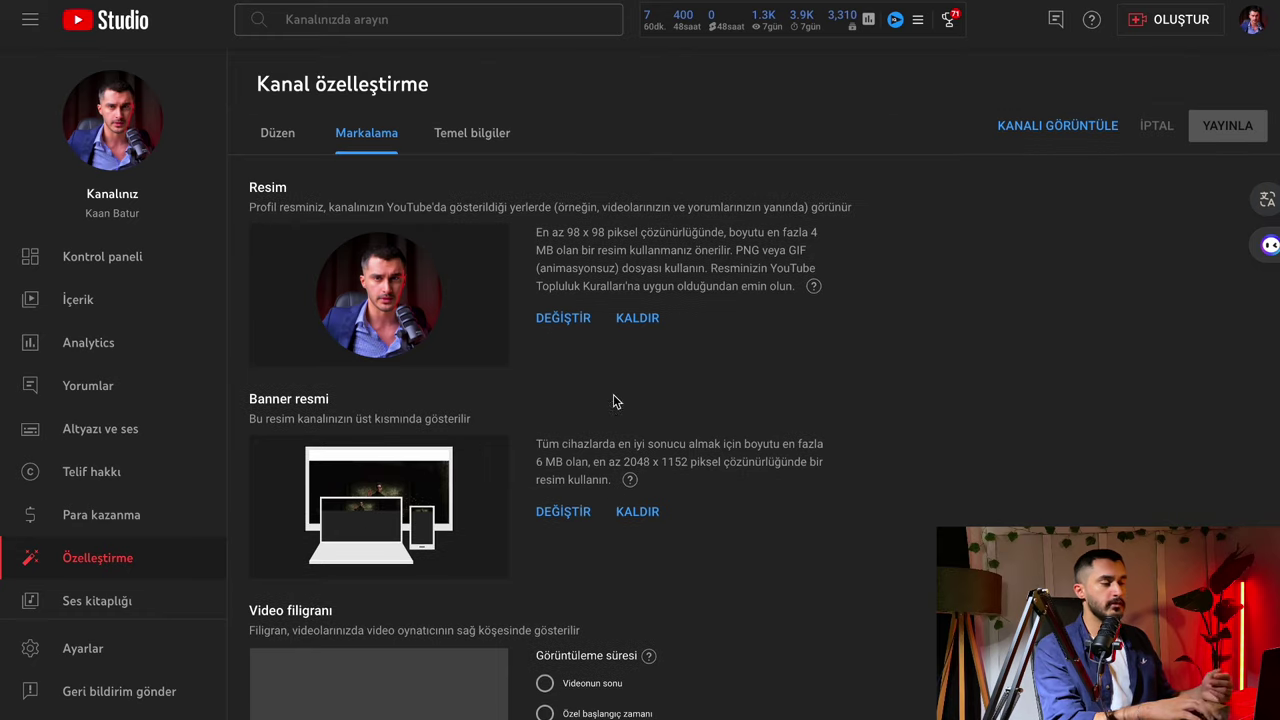
Open the channel's basic information, and review the country of residence and full keyword list in the channel settings.
left_click(497, 148)
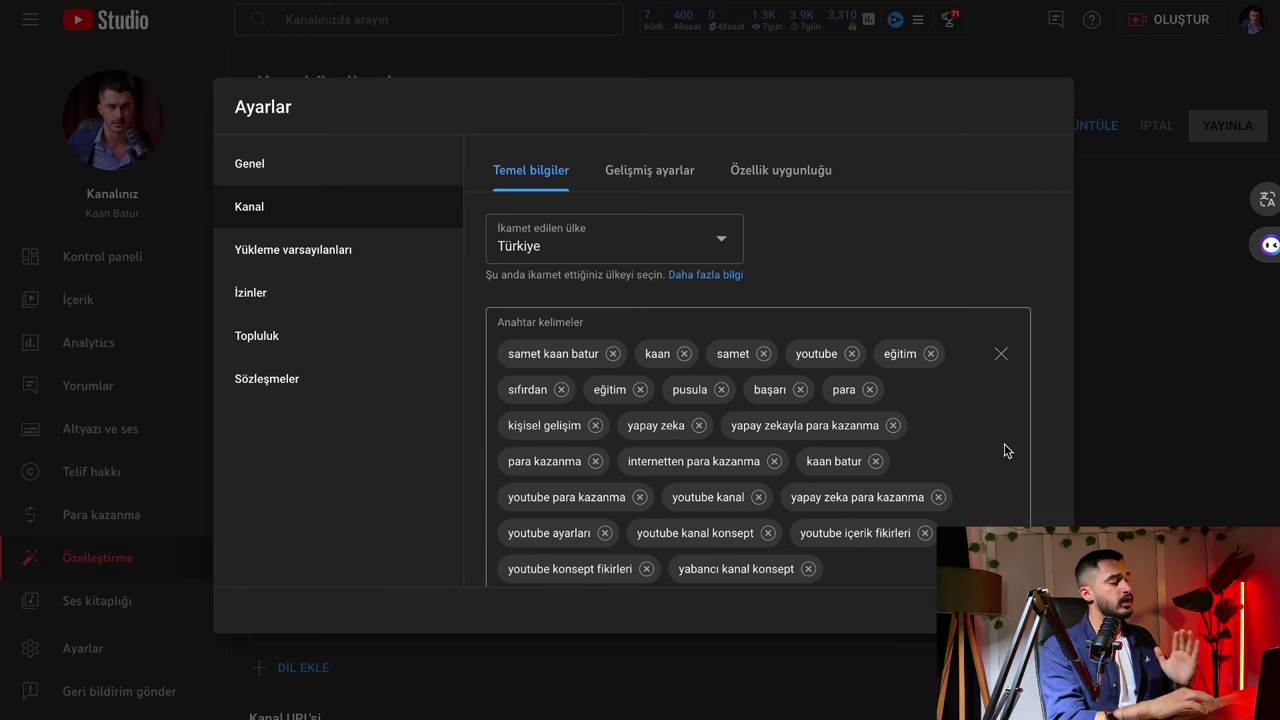
scroll(646, 306, "down", 2)
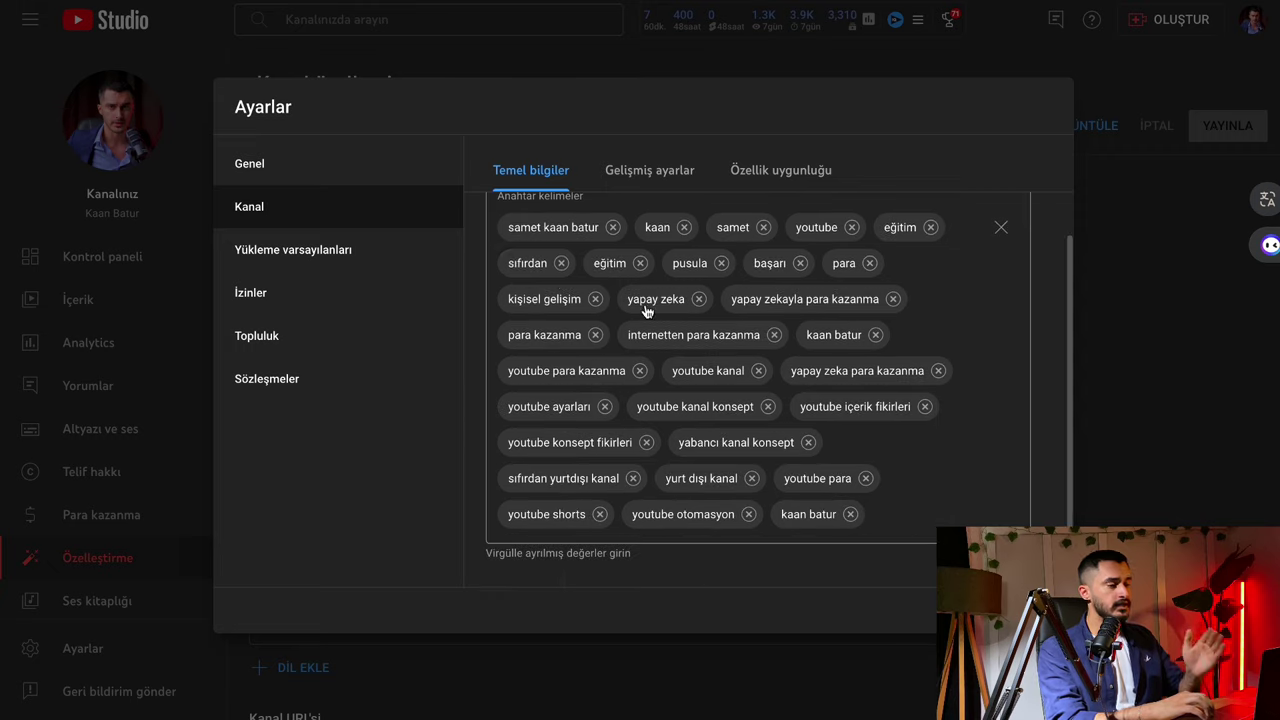
scroll(561, 283, "up", 2)
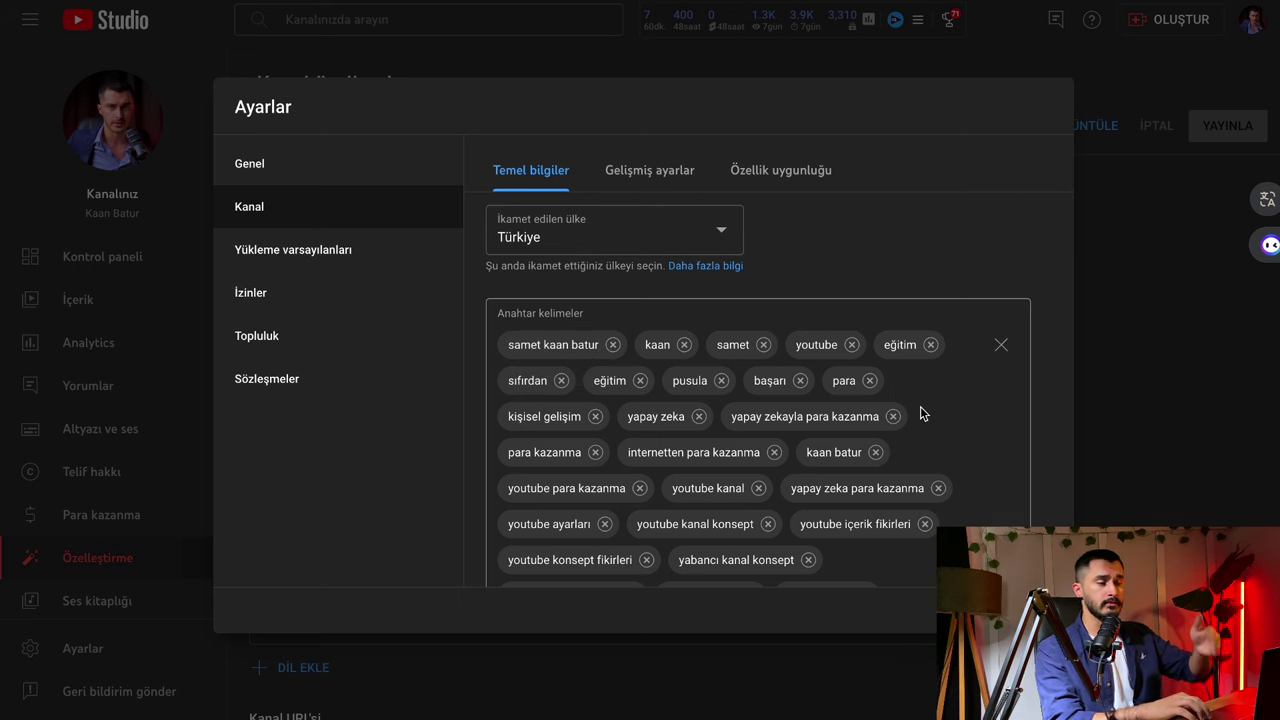
scroll(920, 411, "down", 1)
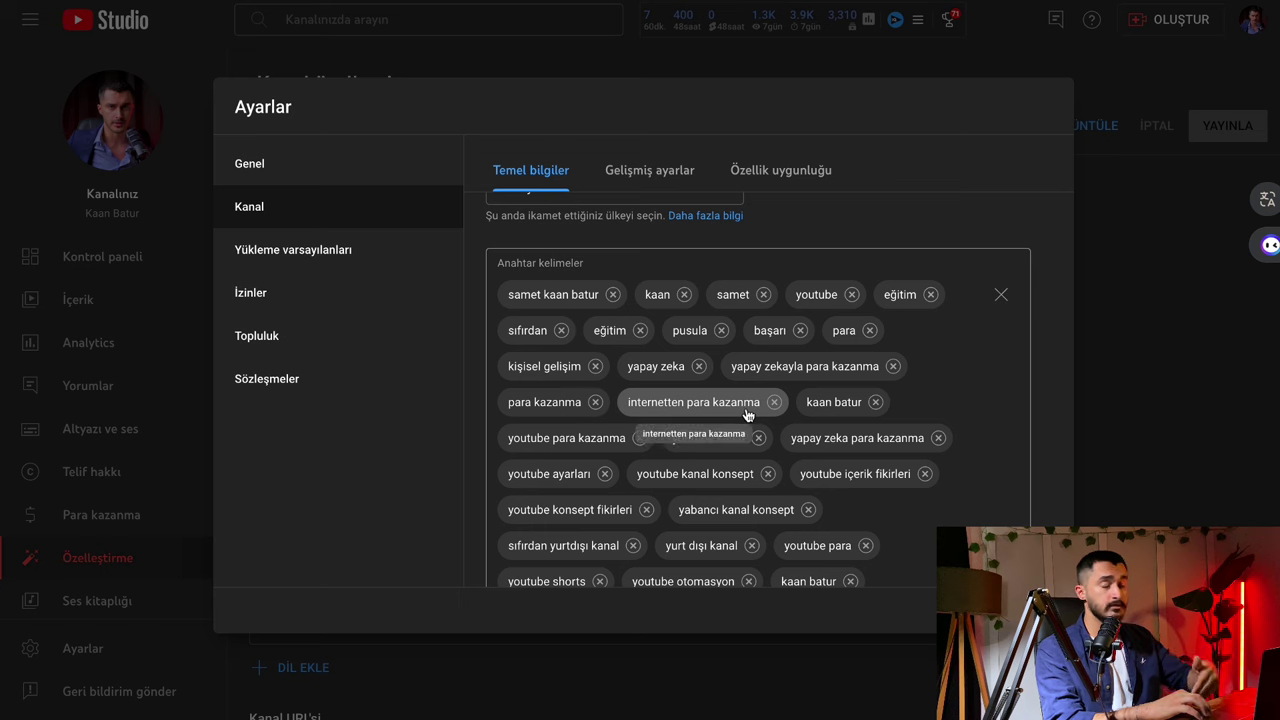
scroll(870, 513, "down", 1)
scroll(862, 475, "up", 2)
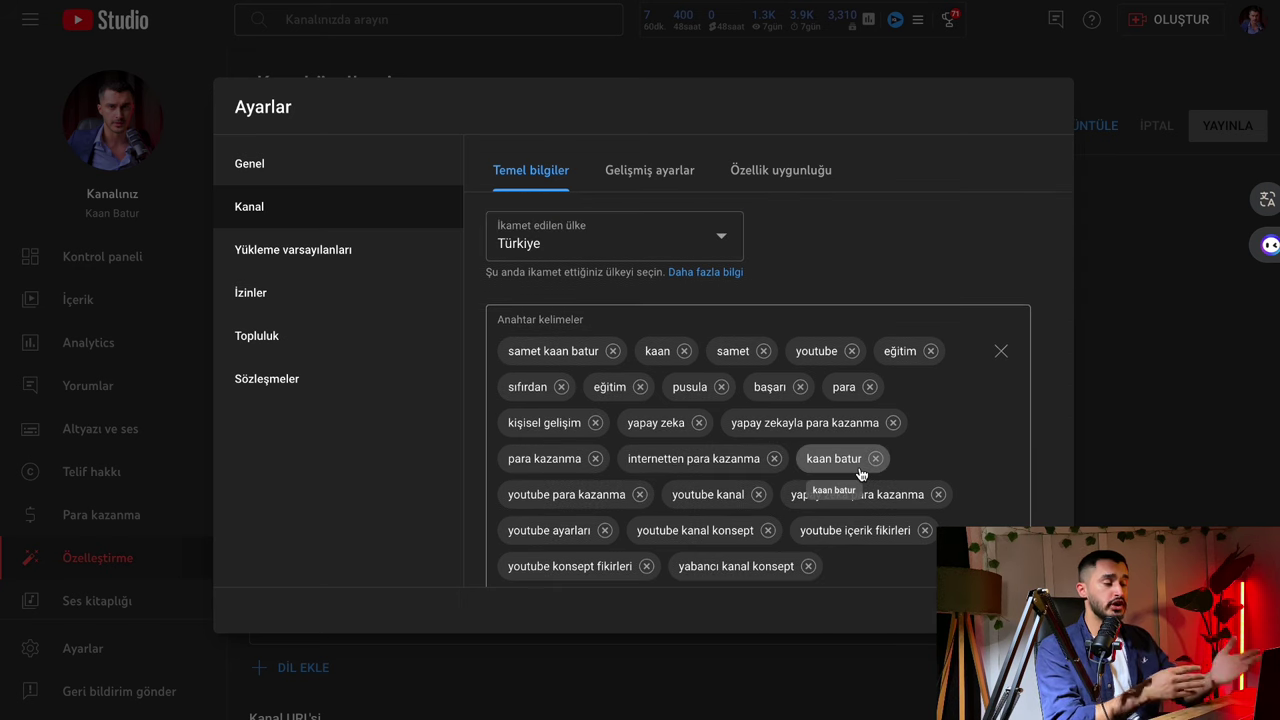
scroll(895, 500, "down", 2)
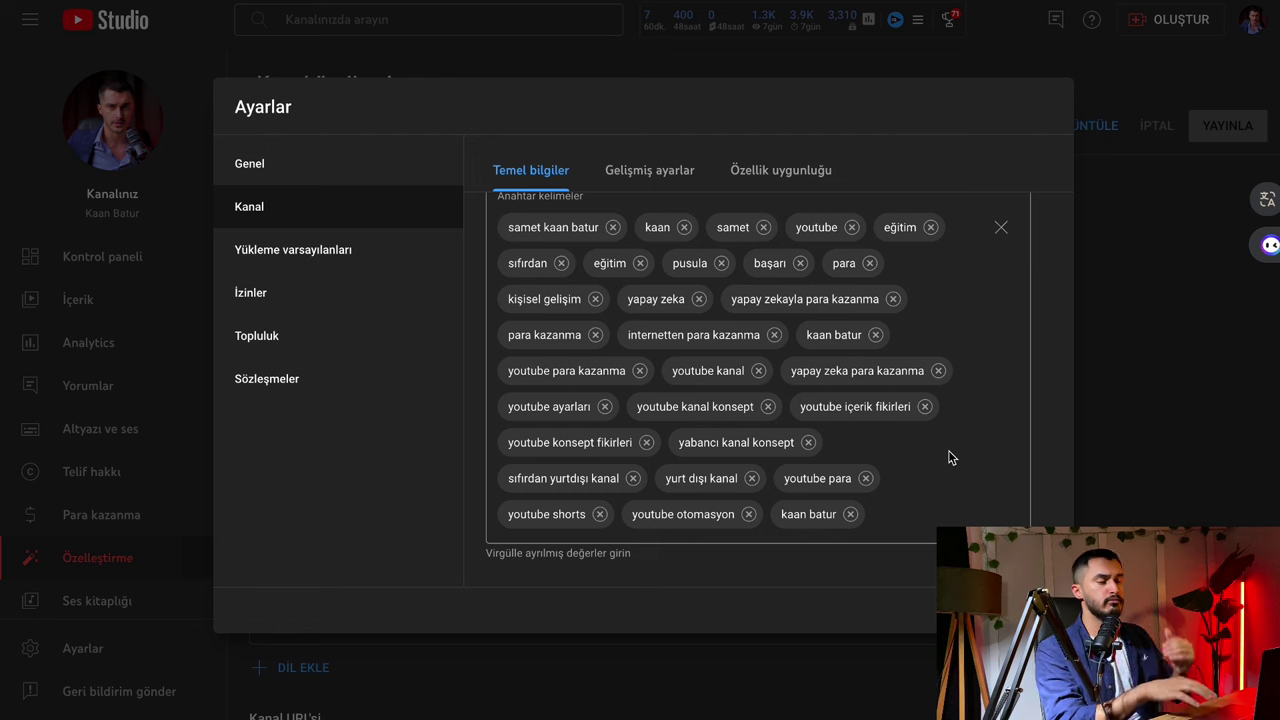
scroll(900, 420, "up", 1)
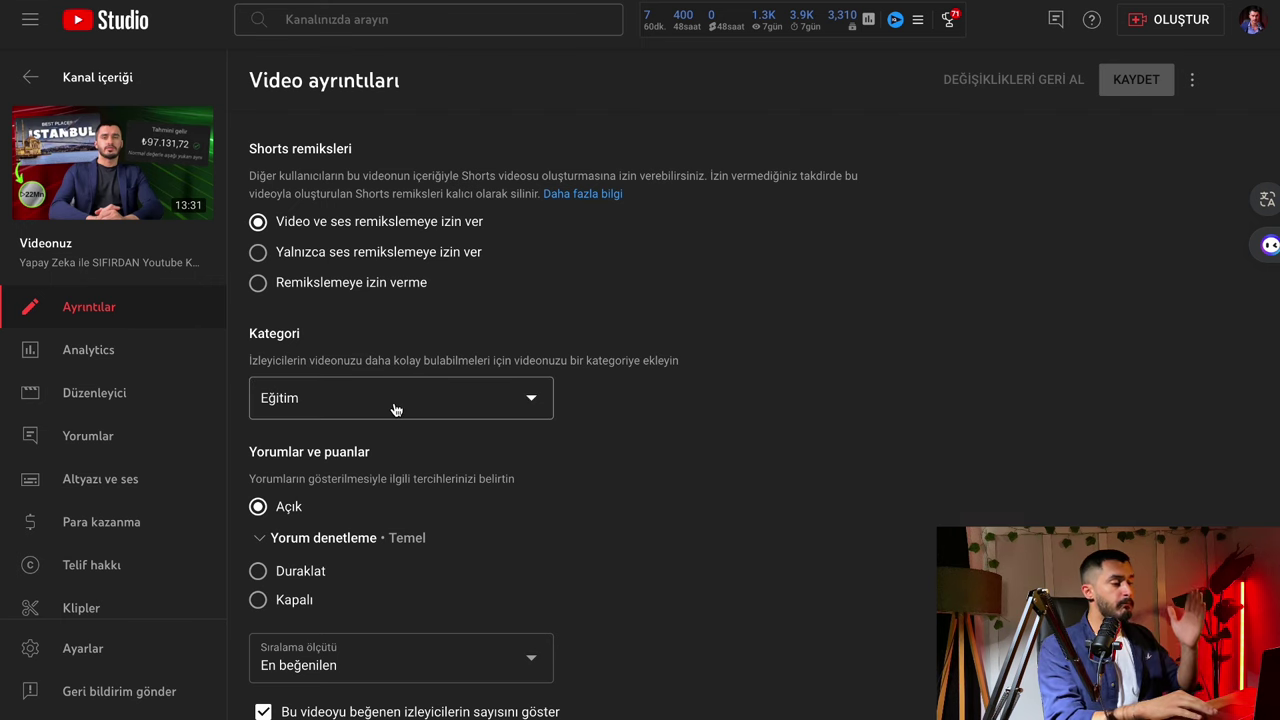
Open the video's category choices in its details and look through the available categories.
left_click(396, 410)
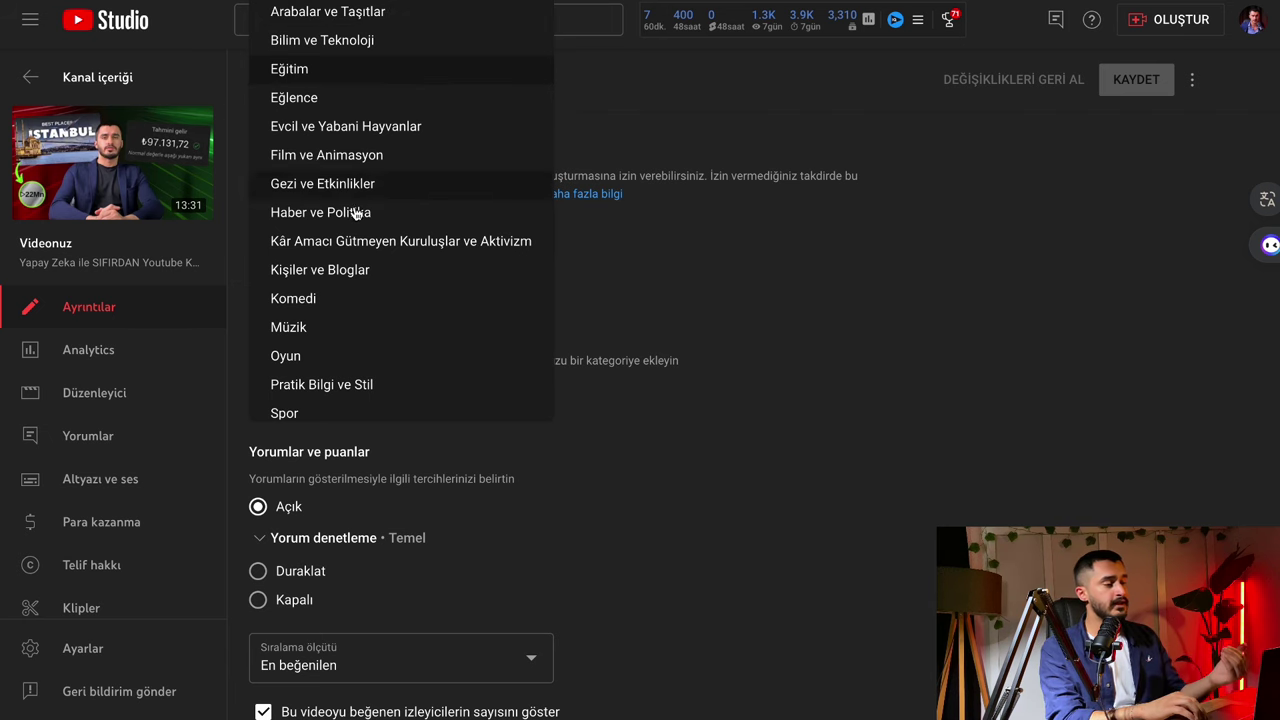
scroll(371, 337, "down", 1)
scroll(371, 337, "up", 1)
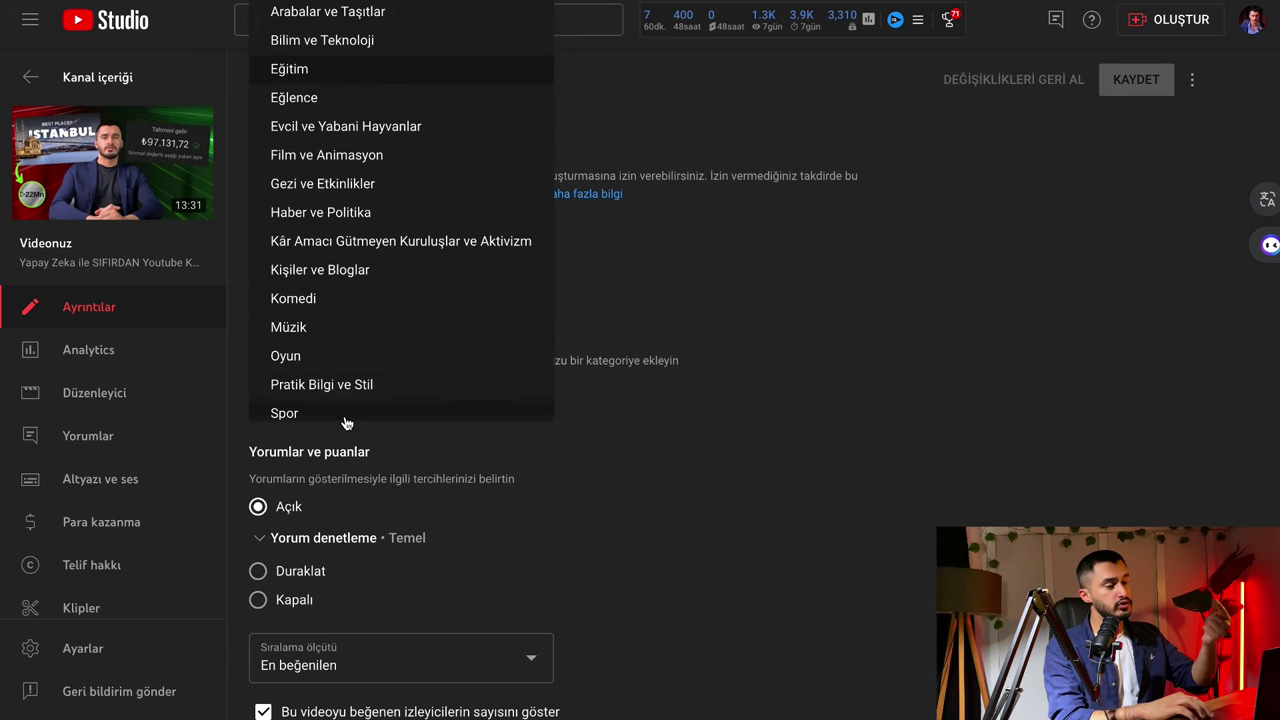
Review the video category list through its last entry, Spor, and close it without picking a category.
scroll(346, 423, "down", 1)
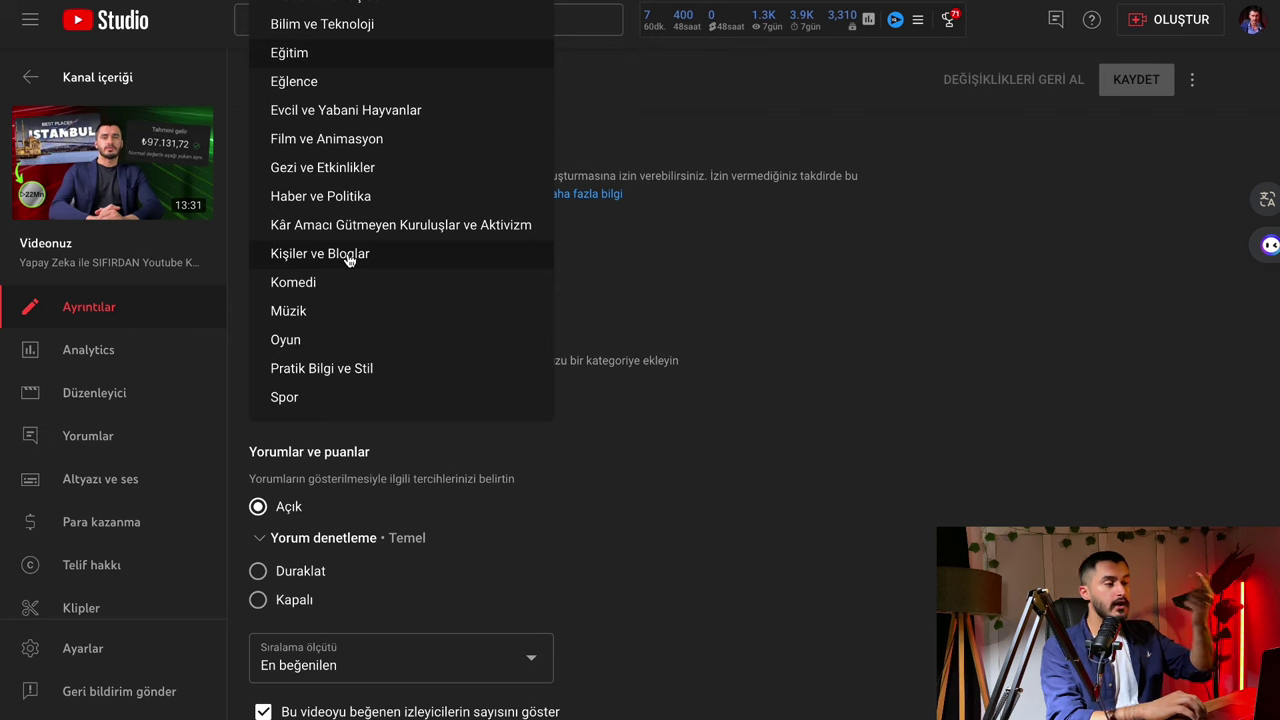
scroll(348, 259, "up", 1)
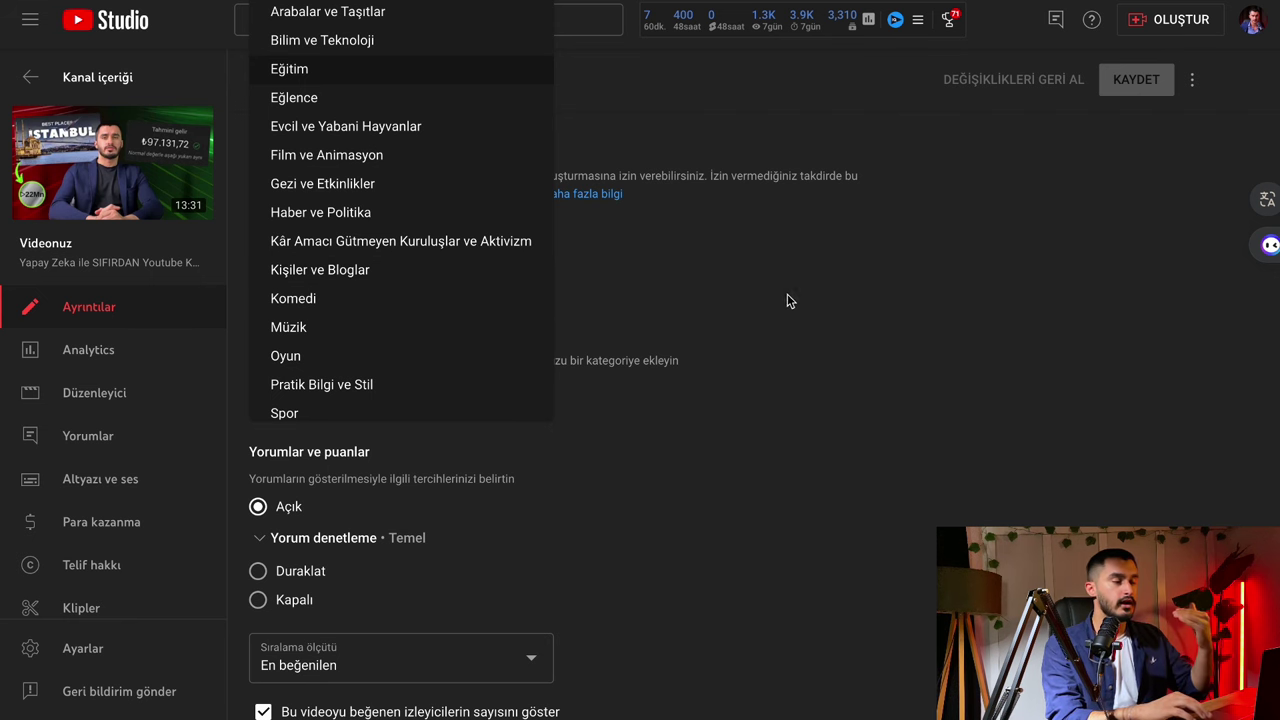
left_click(752, 230)
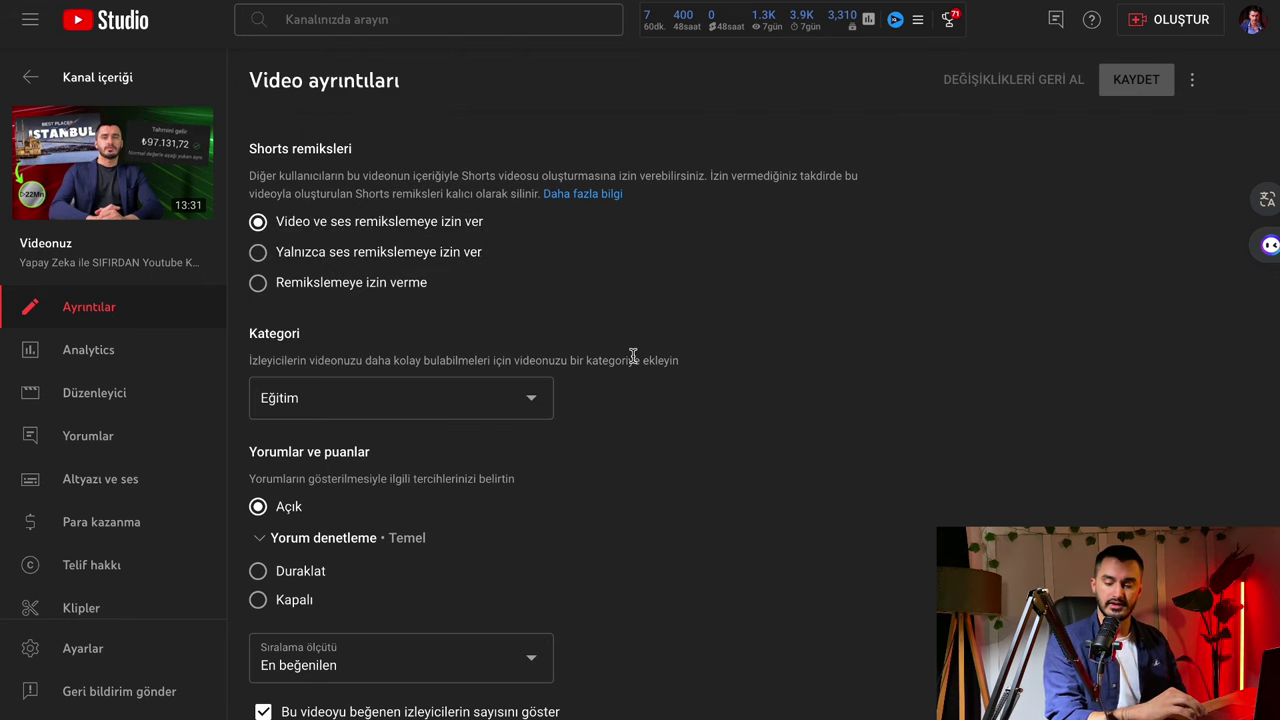
Review the audience, paid promotion and altered content settings in the video's details.
scroll(632, 358, "up", 10)
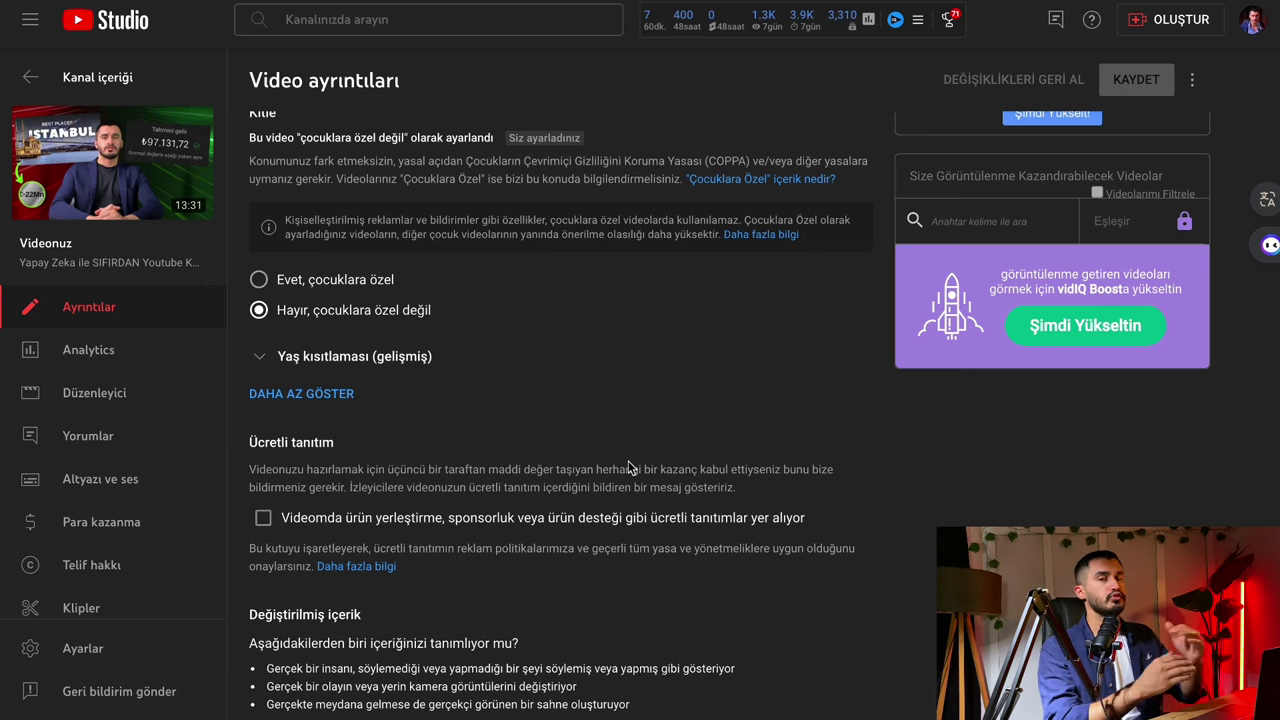
scroll(630, 468, "down", 2)
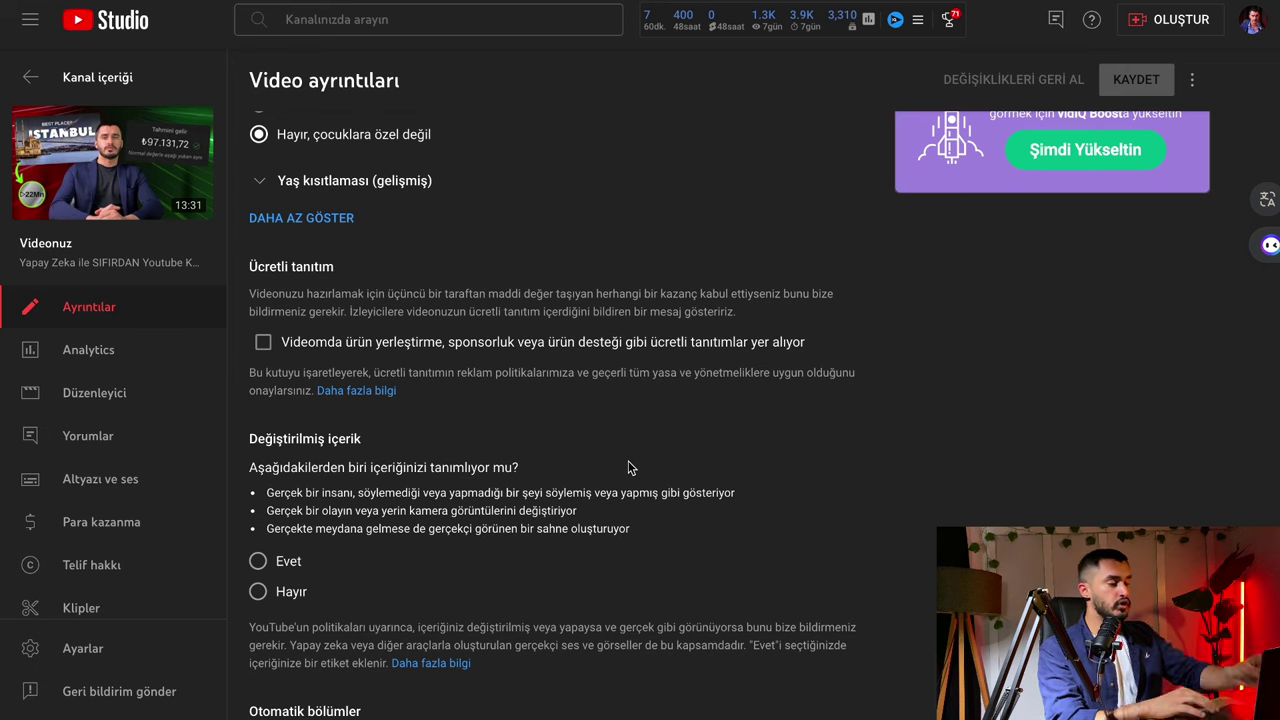
scroll(580, 513, "down", 1)
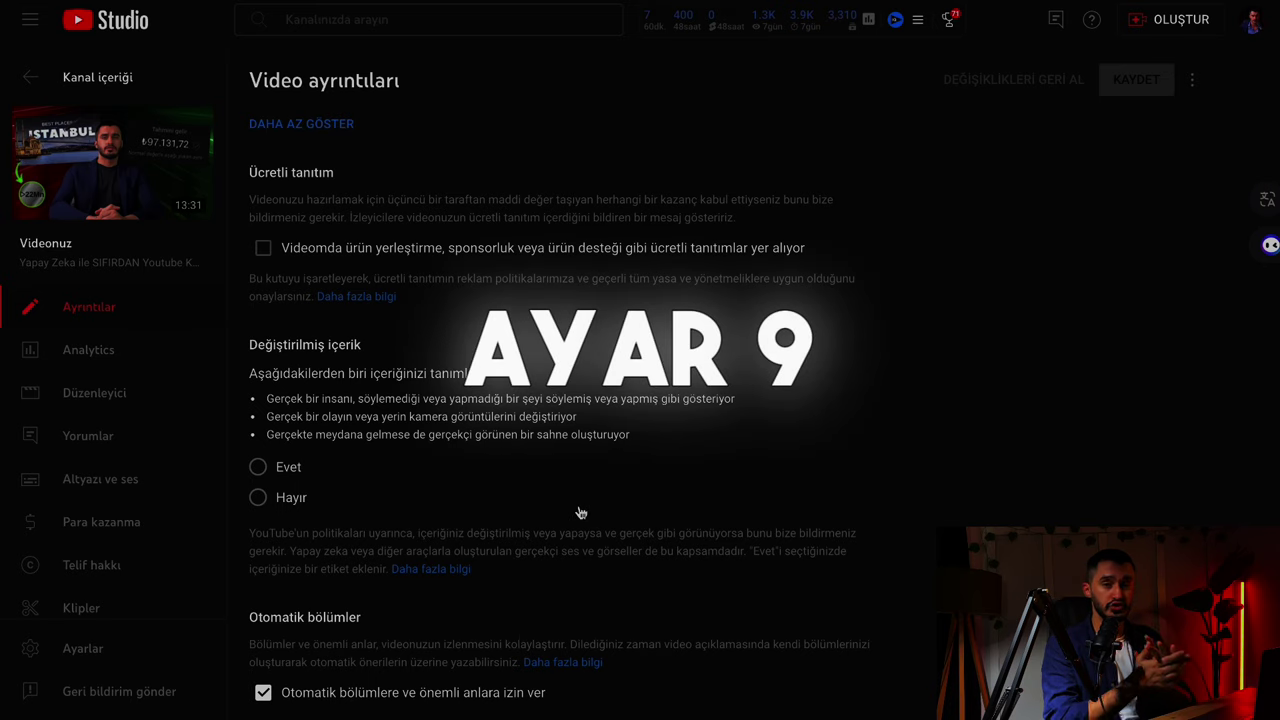